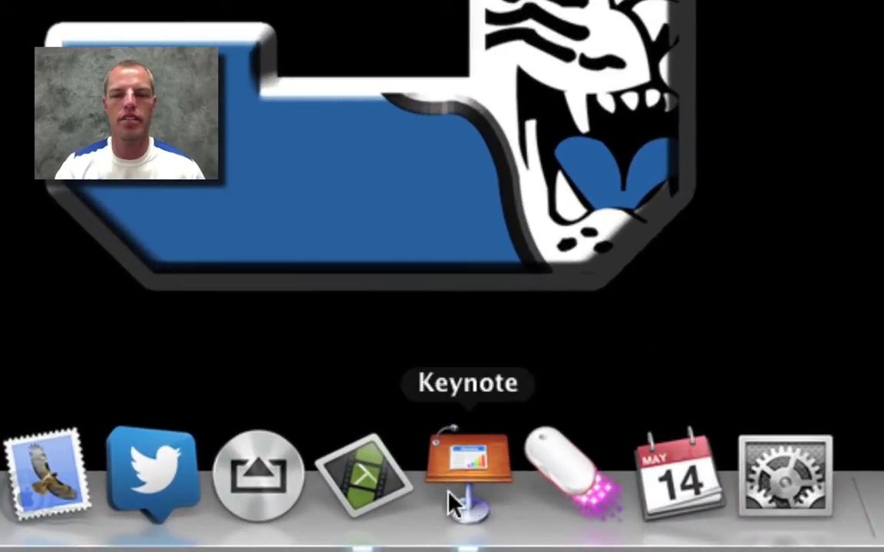
Launch Keynote and start a new document to bring up the Theme Chooser.
click(489, 506)
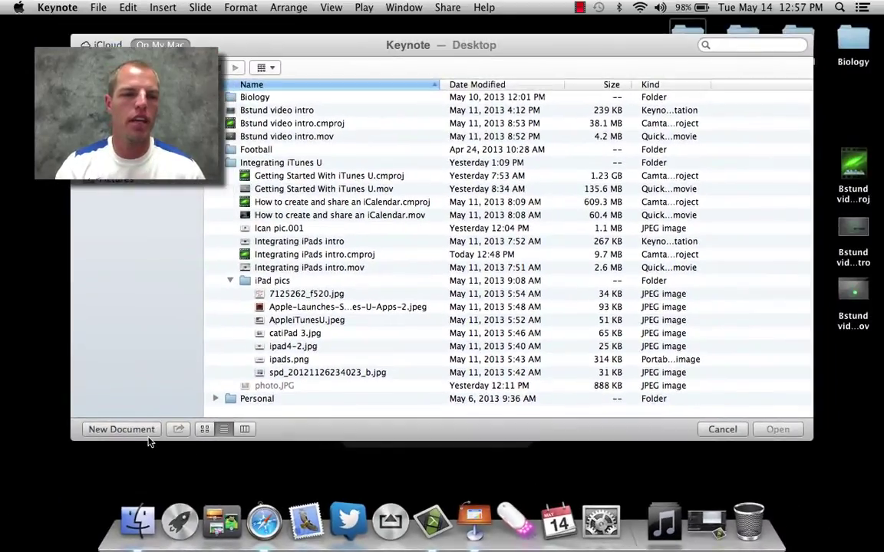
click(143, 430)
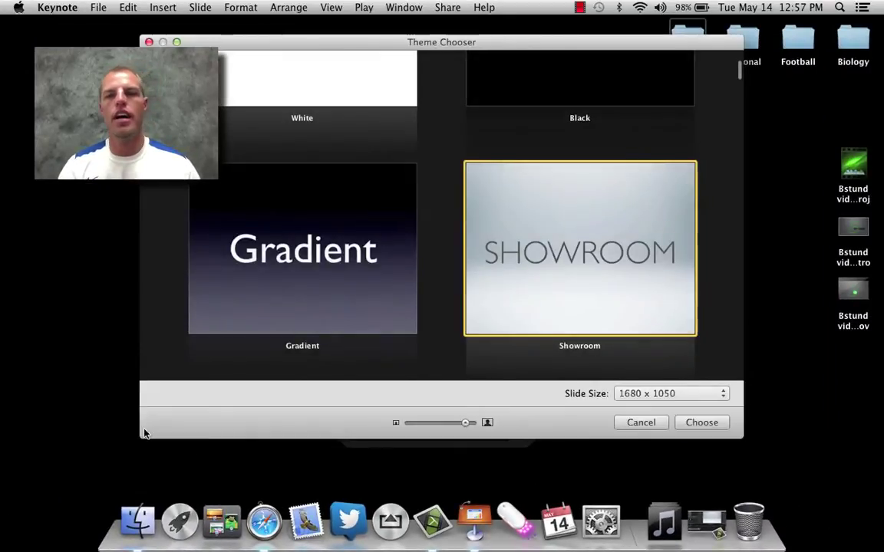
scroll(552, 264, down, 2)
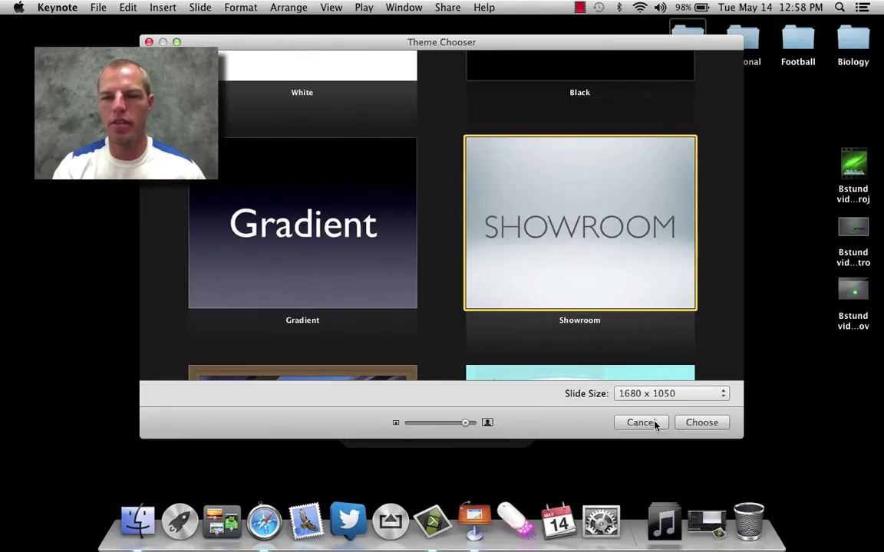
Create the presentation with the Showroom theme and delete the subtitle placeholder.
click(702, 423)
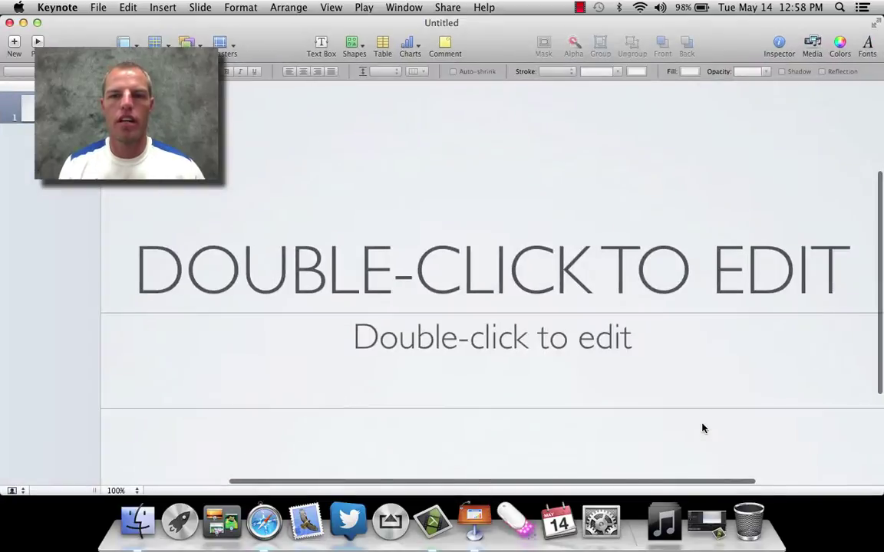
click(594, 363)
right_click(595, 363)
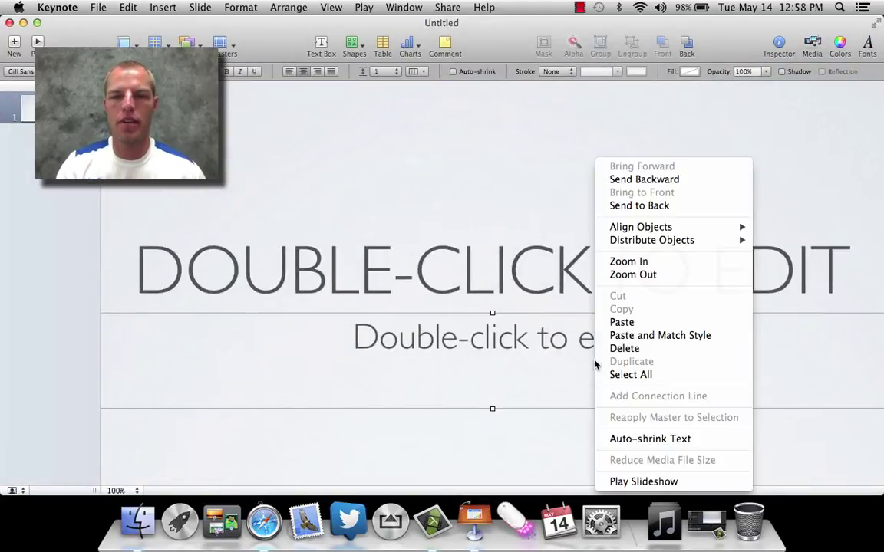
click(623, 351)
Cut away an accidentally pasted URL and delete the empty title placeholder.
right_click(556, 288)
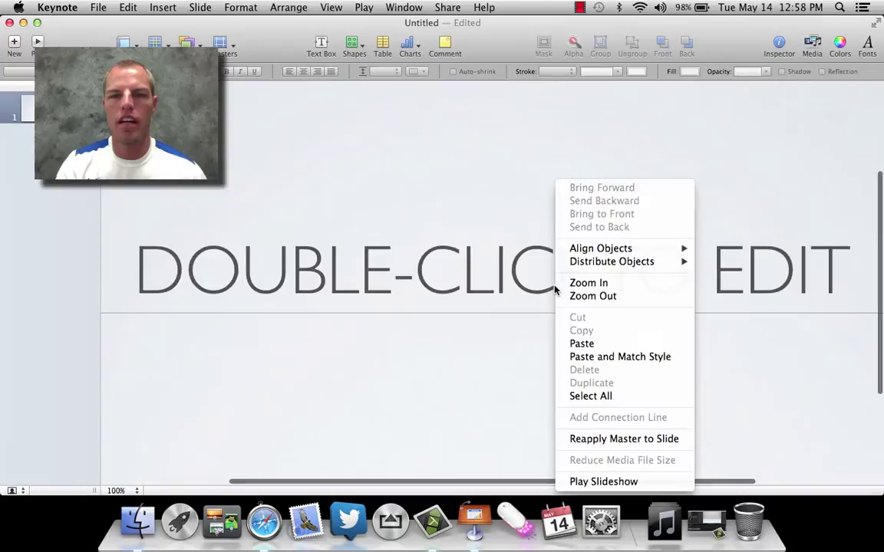
click(582, 343)
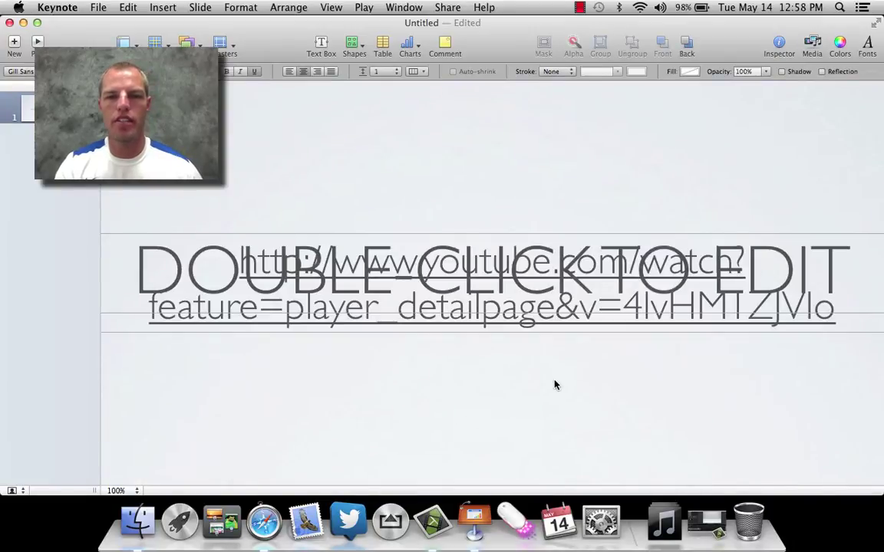
click(537, 317)
right_click(539, 302)
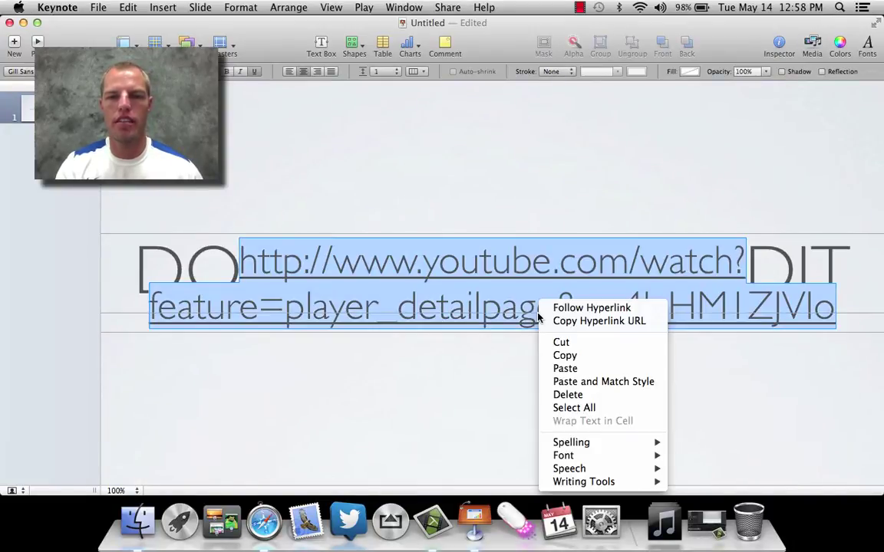
click(568, 343)
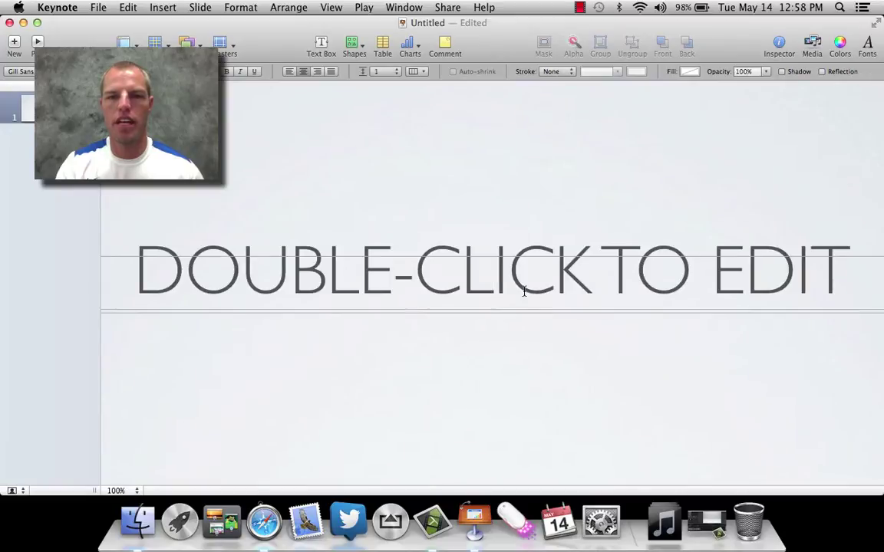
click(527, 307)
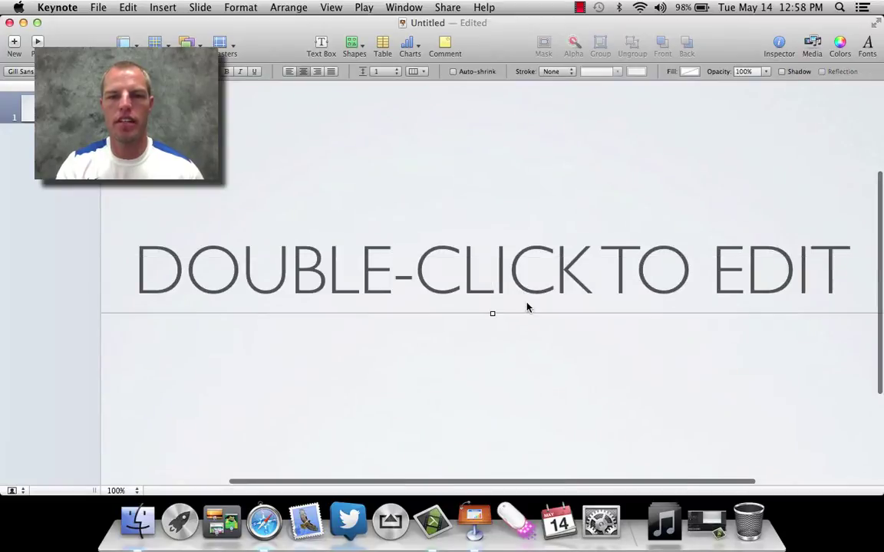
right_click(526, 306)
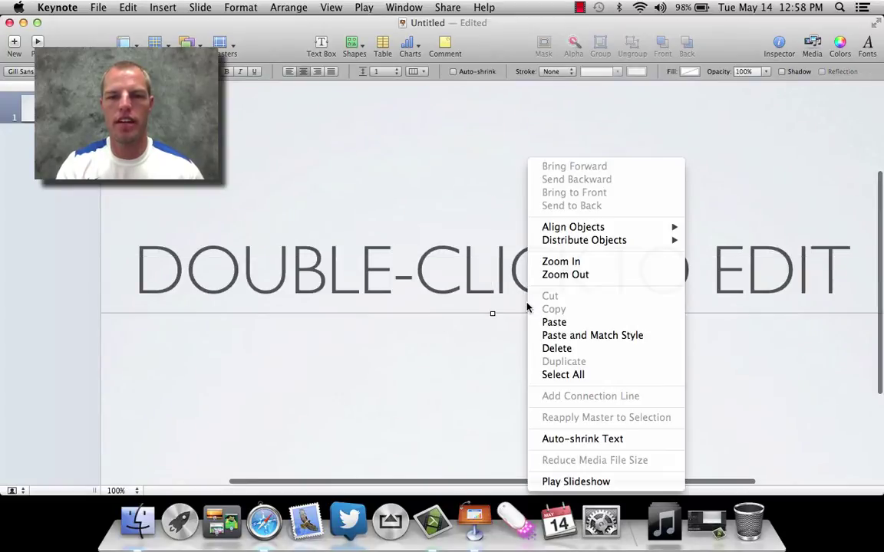
click(560, 349)
Zoom the slide view out to 50%.
scroll(548, 373, down, 3)
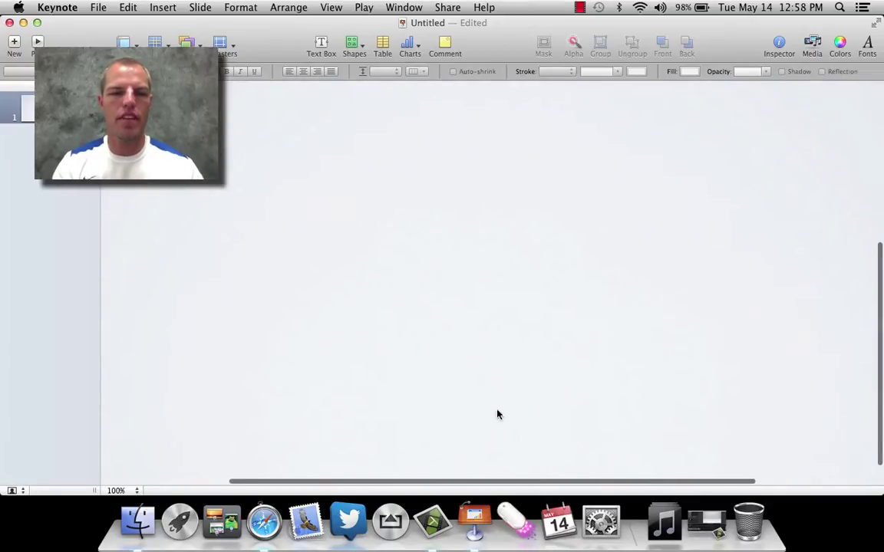
click(117, 491)
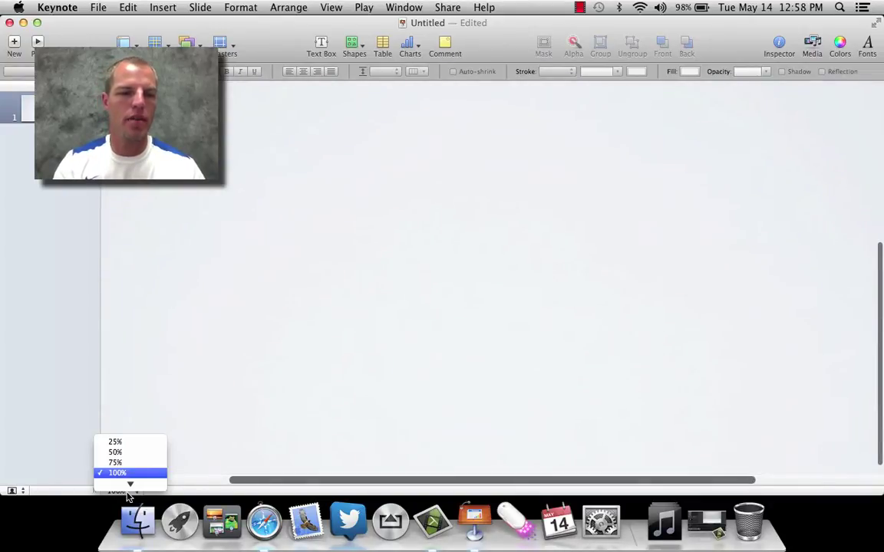
click(115, 452)
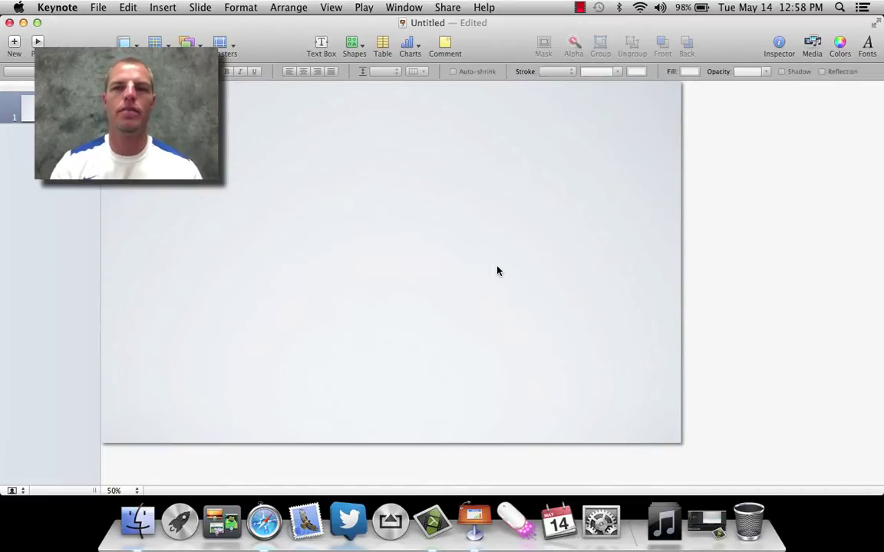
Open the Build inspector for the blank slide and glance at its build order.
click(778, 45)
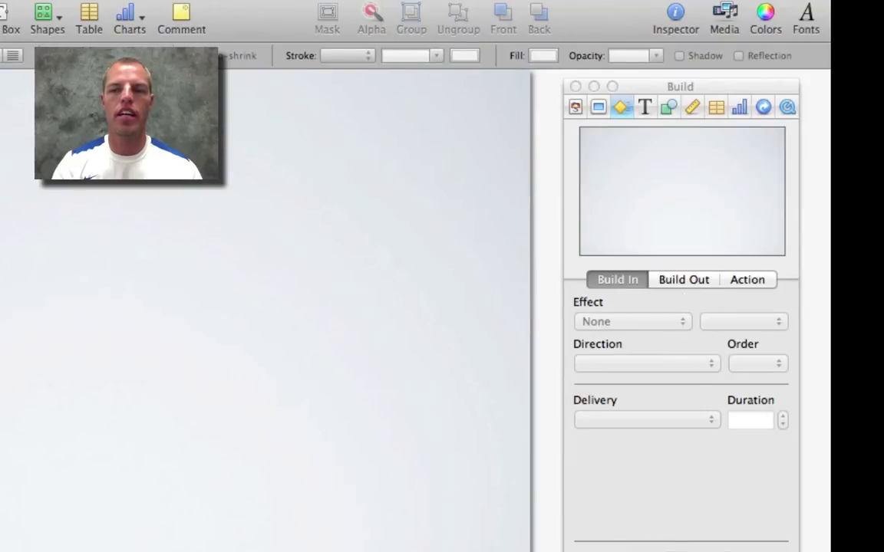
click(645, 546)
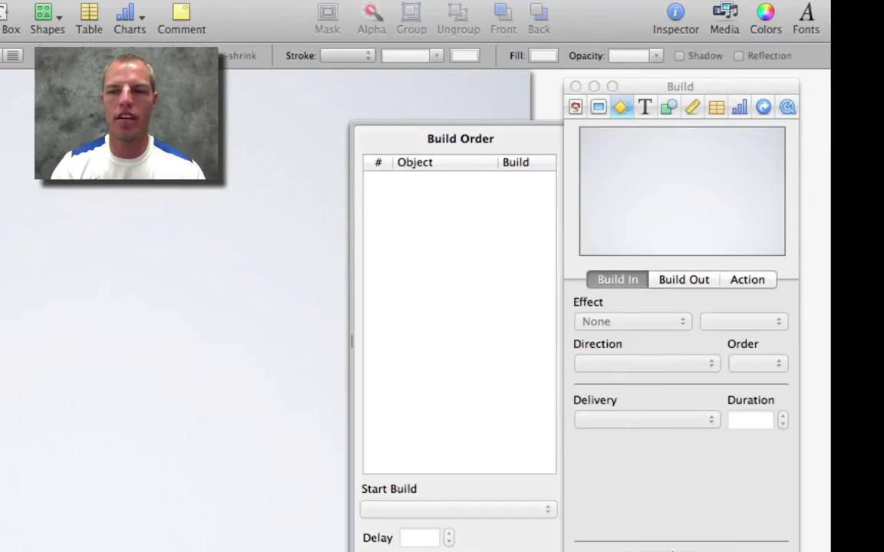
click(650, 549)
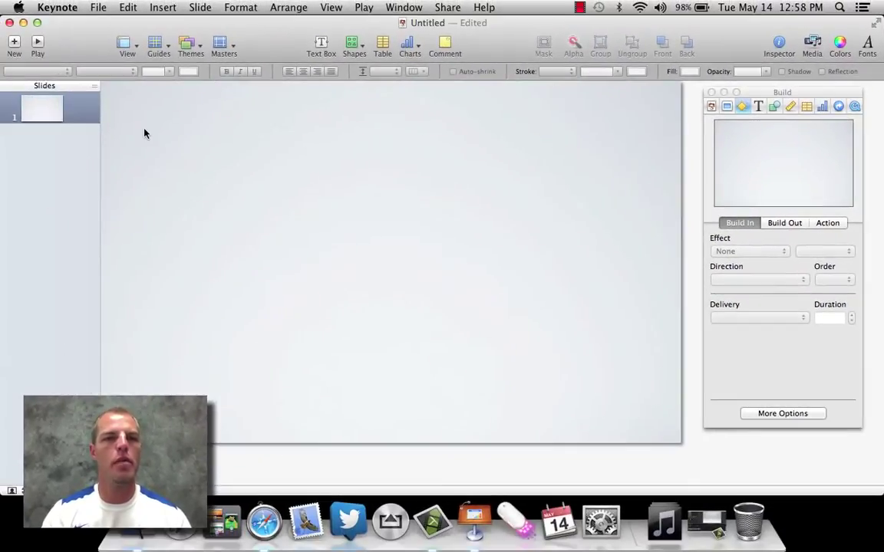
Insert the AppleiTunesU.jpeg graduation-cap image onto the slide.
click(154, 13)
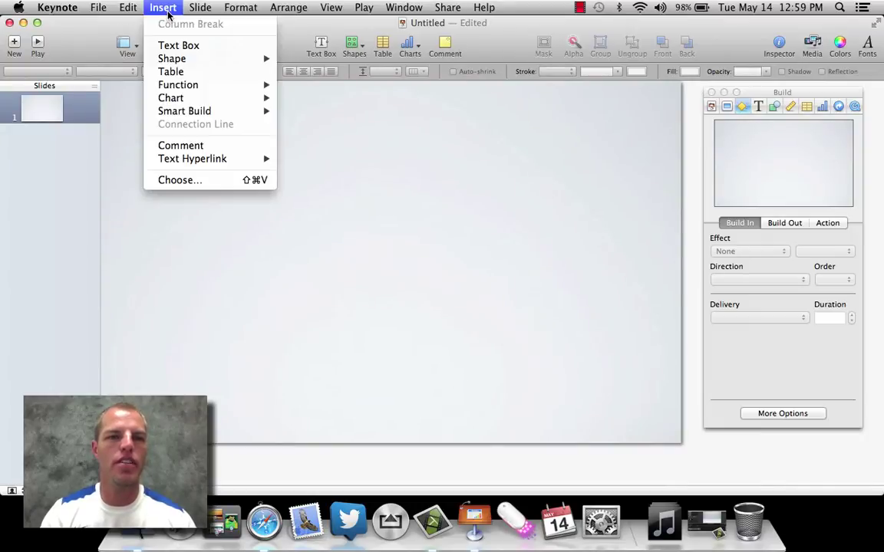
click(188, 179)
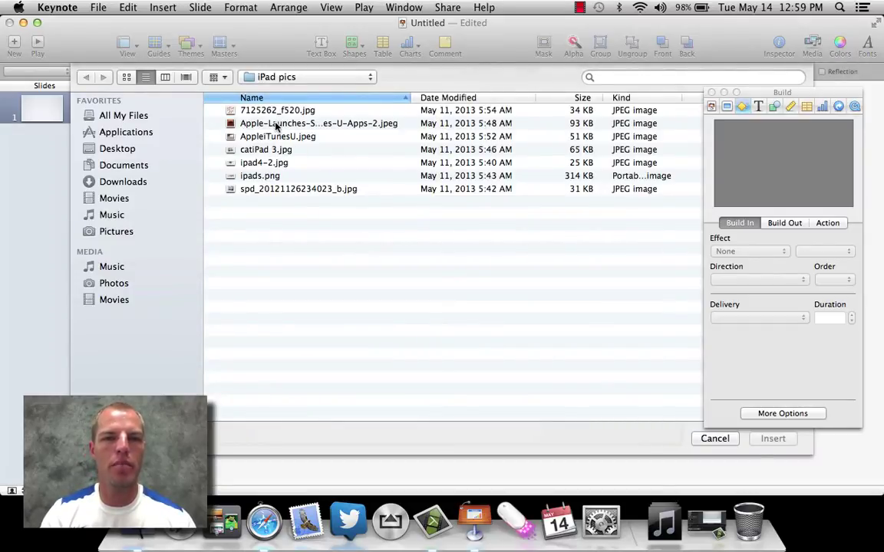
double_click(261, 136)
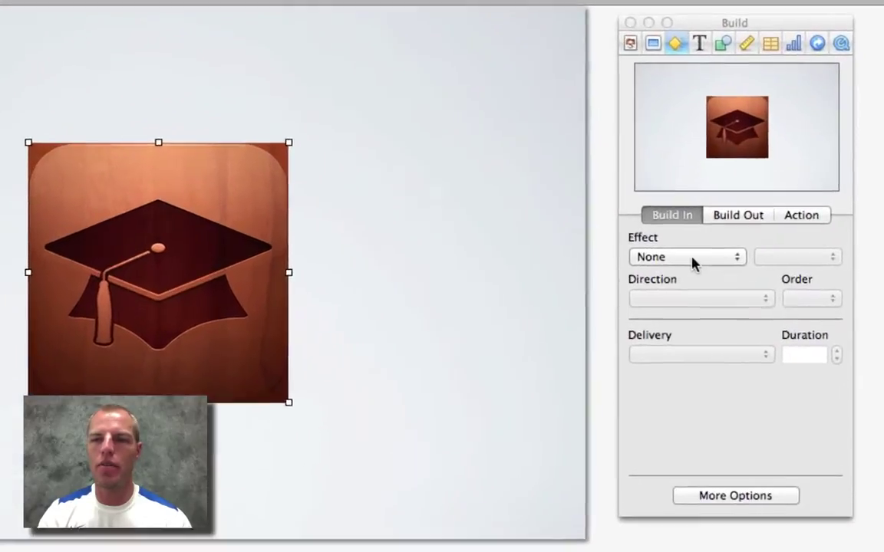
Give the cap image a Dissolve build-in and check the build order.
click(704, 264)
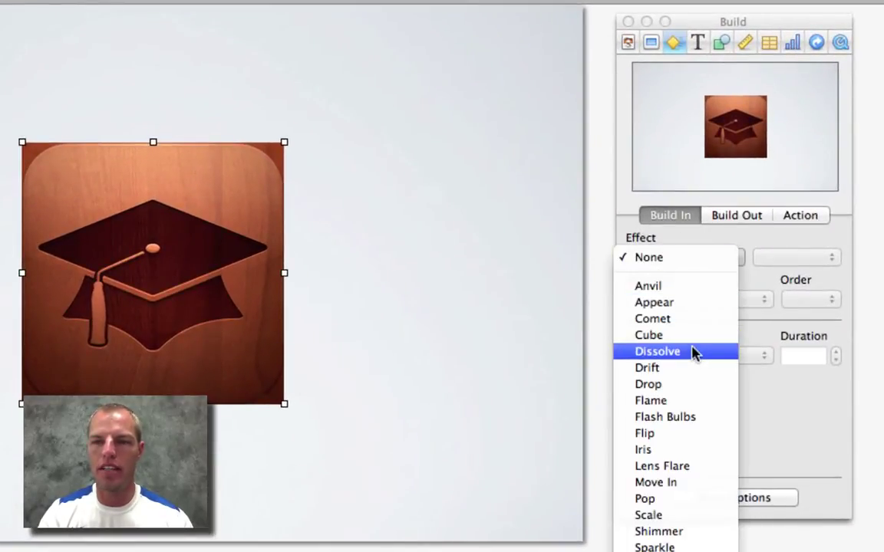
click(693, 353)
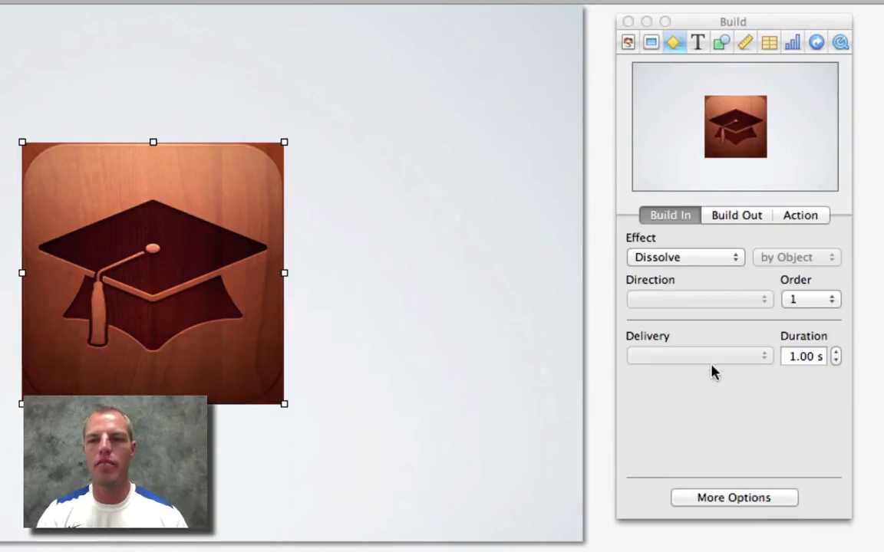
click(754, 497)
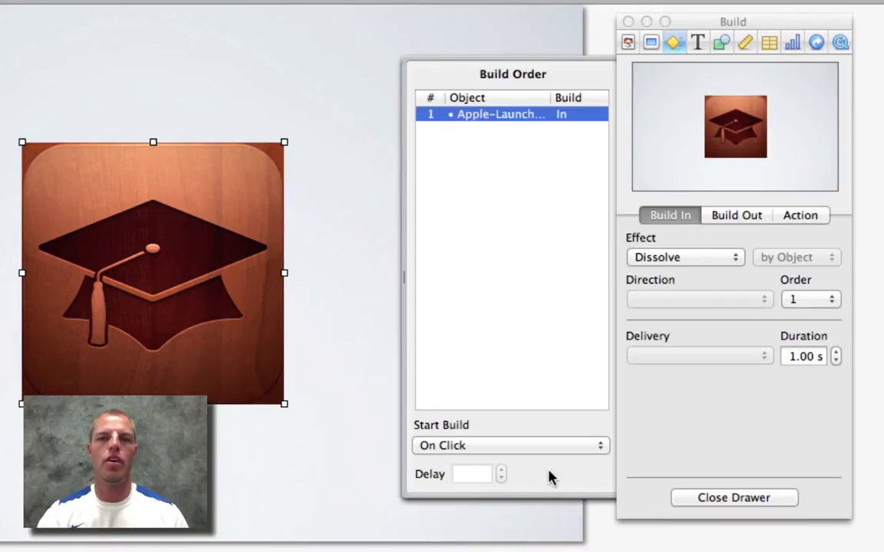
click(726, 496)
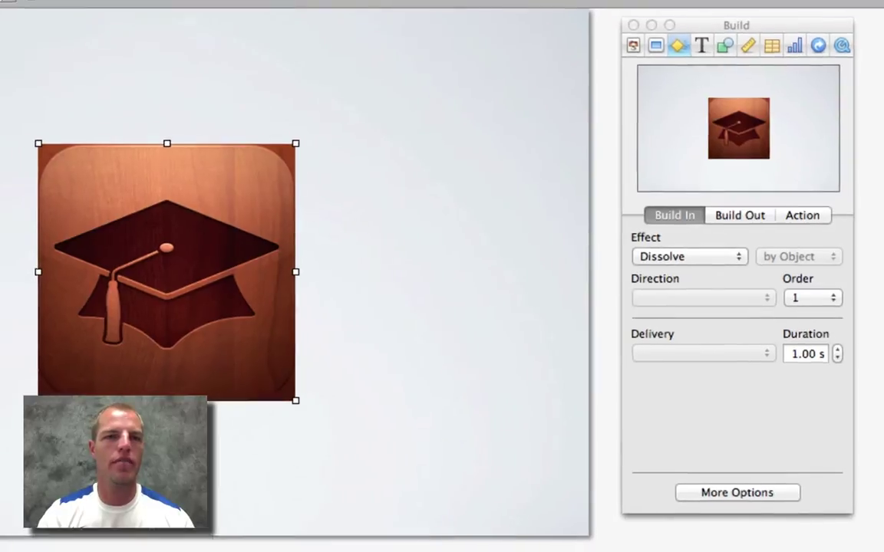
Insert the 7125262_f520.jpg hands photo and enlarge it to about 962×962 px over the cap.
click(162, 7)
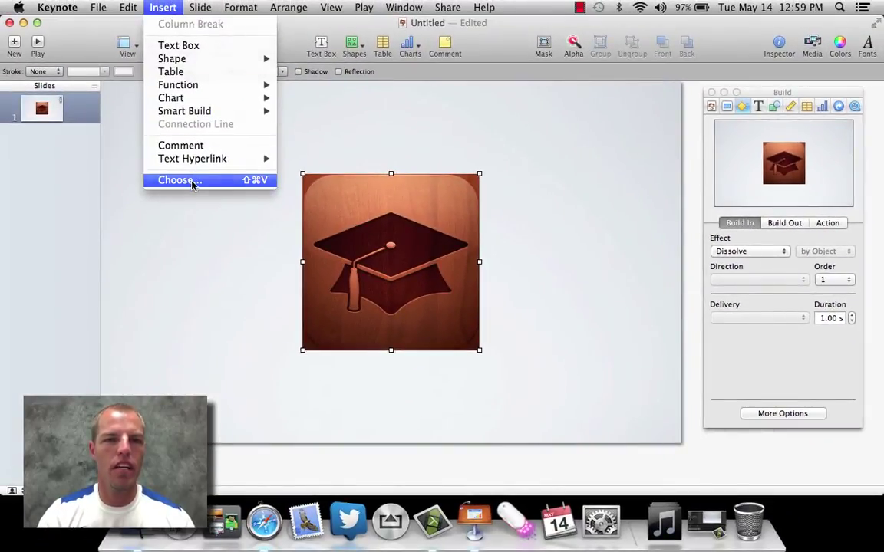
click(192, 183)
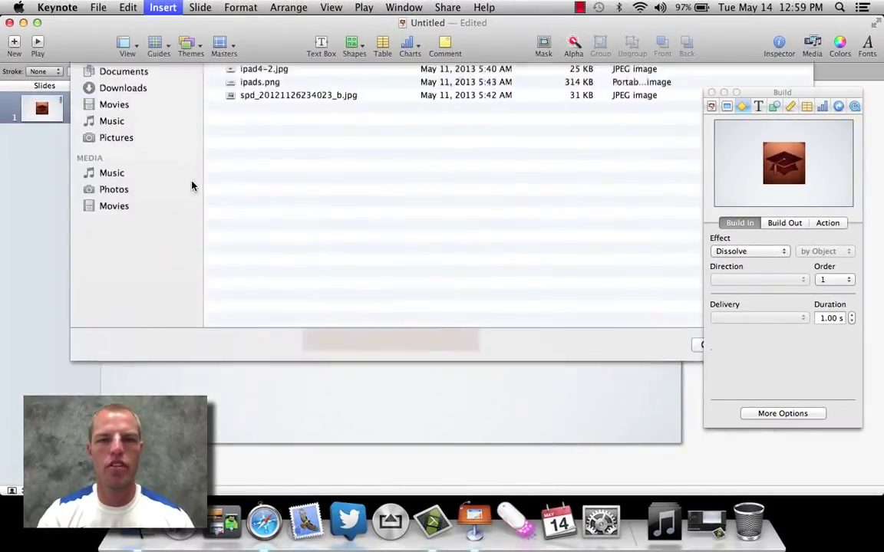
double_click(246, 112)
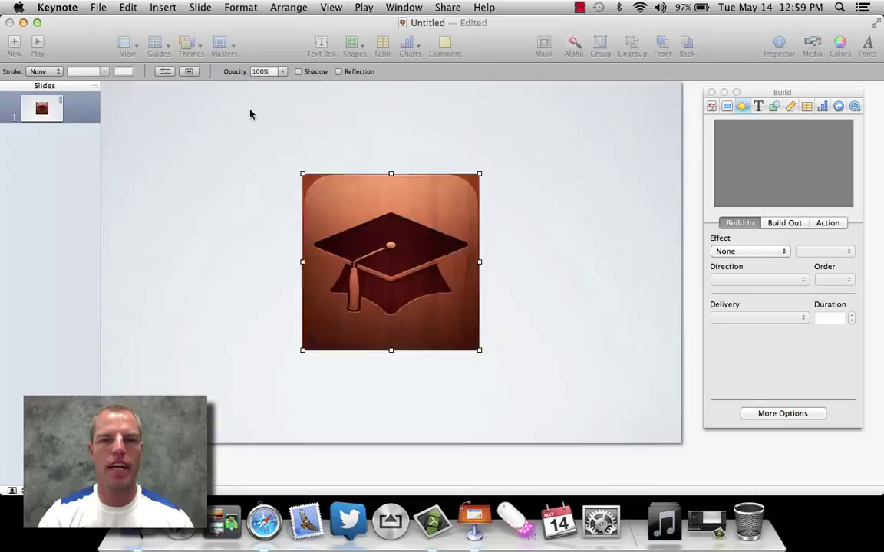
drag(409, 250, 284, 299)
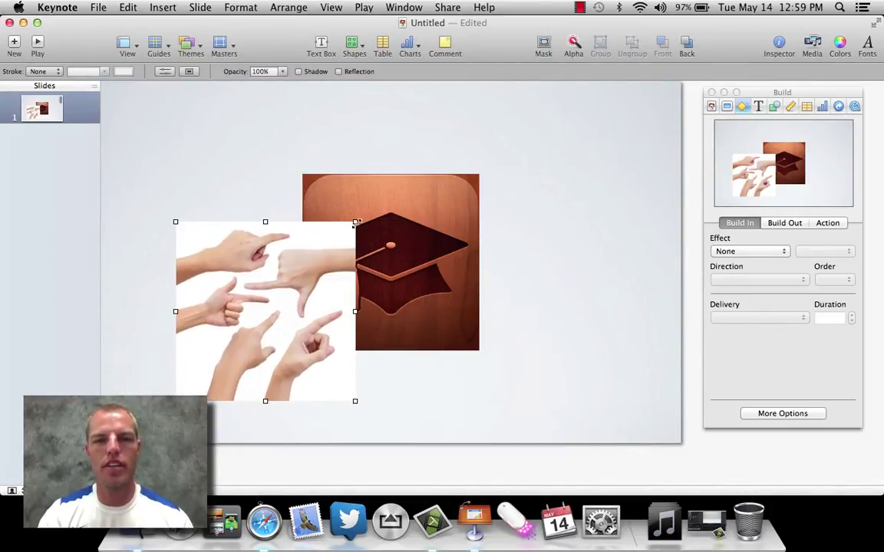
drag(354, 222, 504, 107)
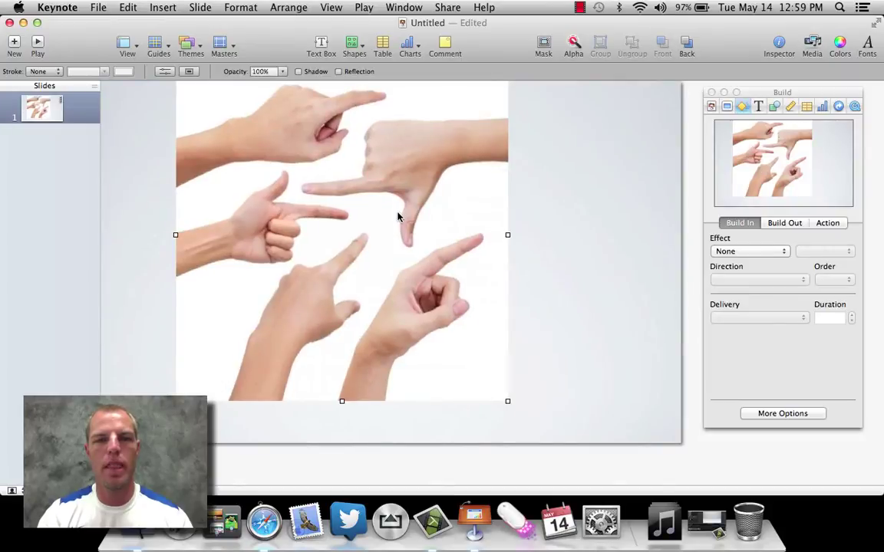
drag(397, 217, 383, 233)
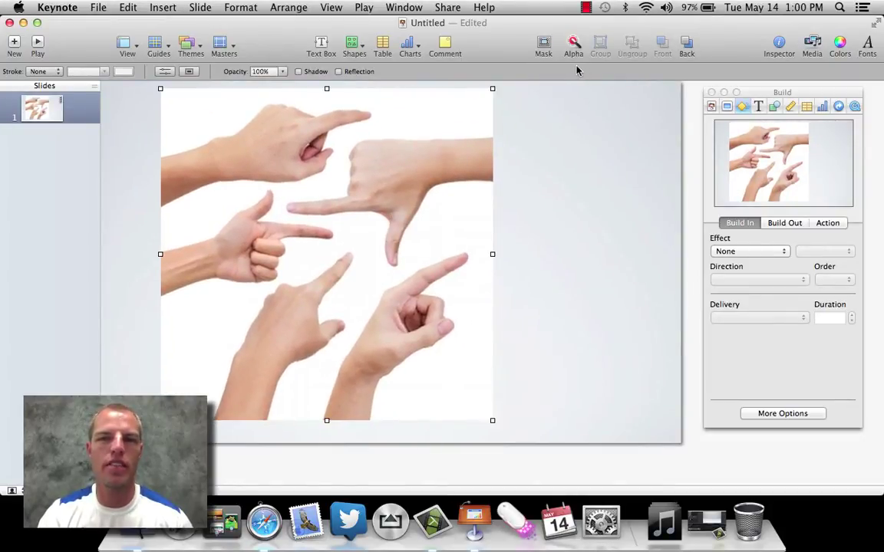
Mask the hands photo down to about 457×512 px around one pointing hand.
click(545, 46)
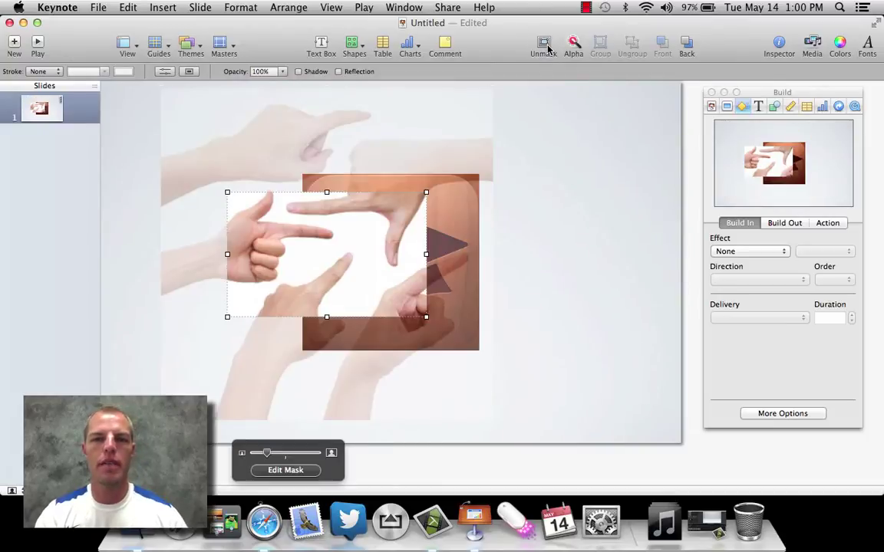
drag(277, 209, 312, 196)
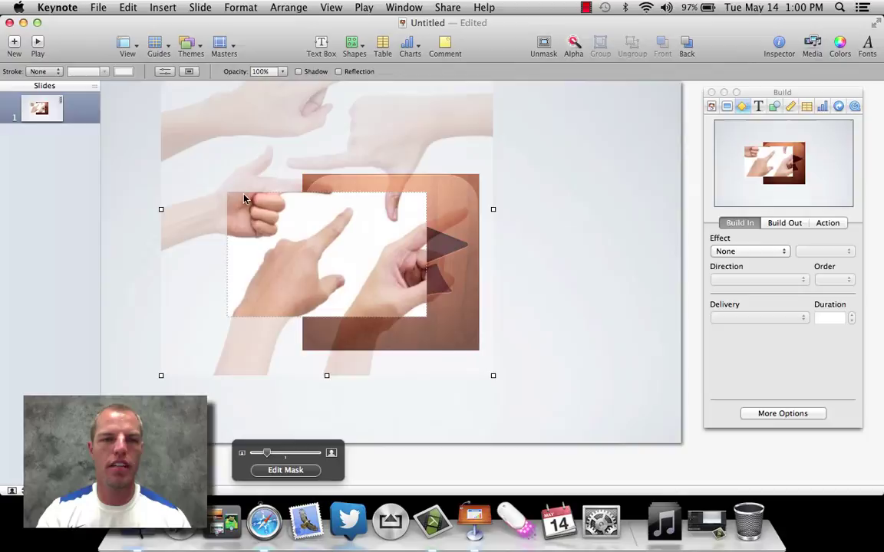
drag(227, 193, 201, 197)
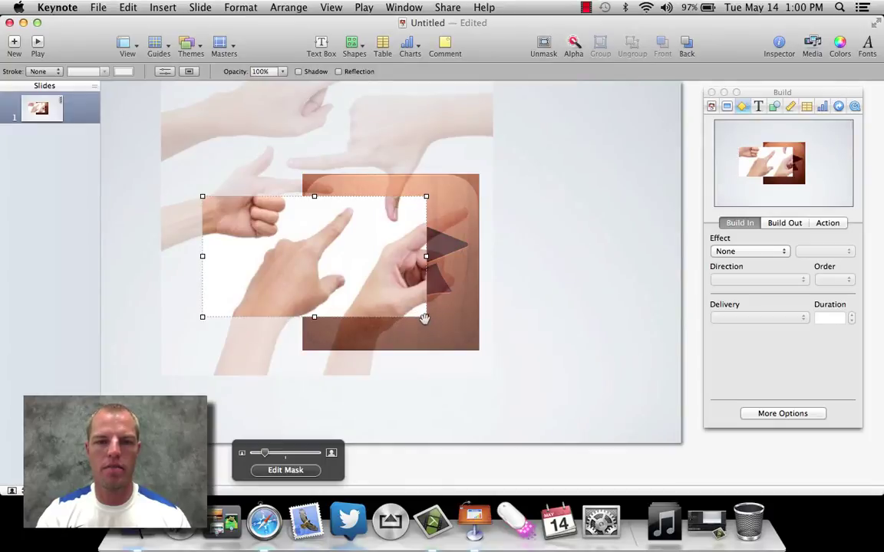
drag(426, 317, 358, 371)
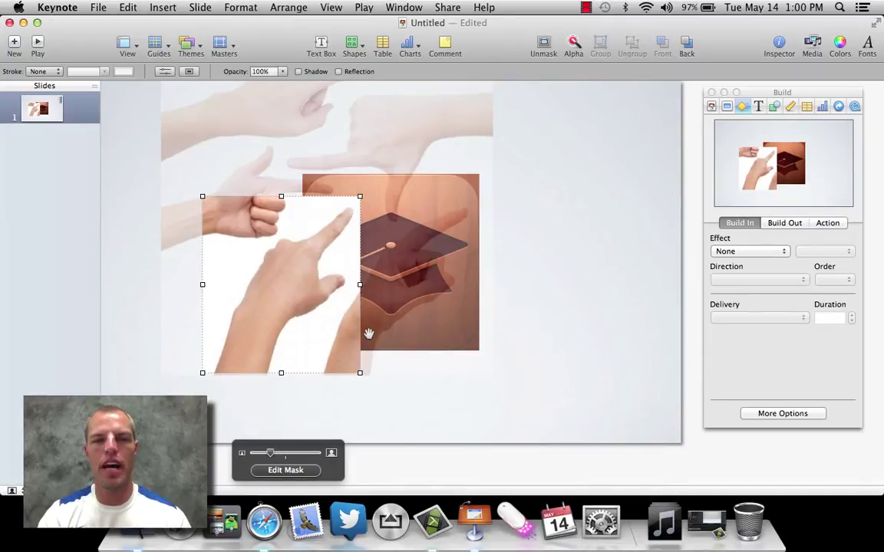
Use Alpha to erase the white background around the pointing hand.
click(577, 46)
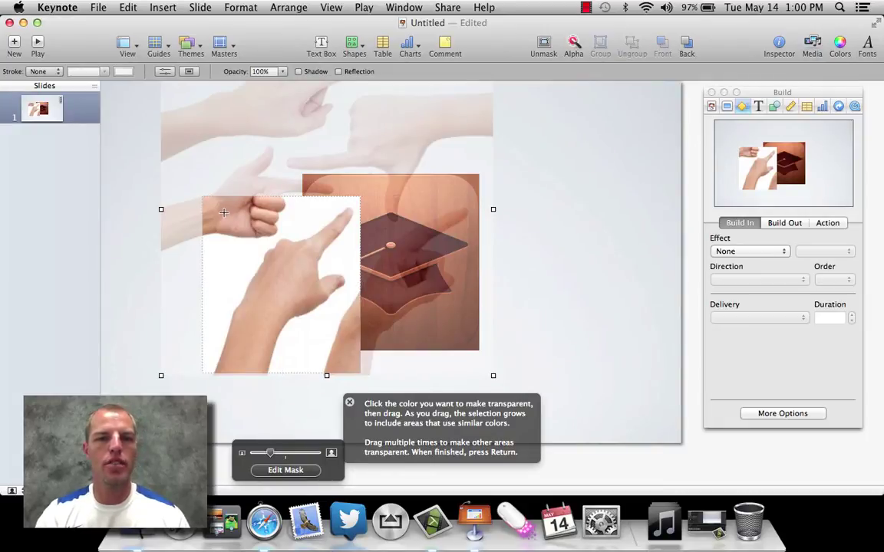
drag(224, 212, 340, 189)
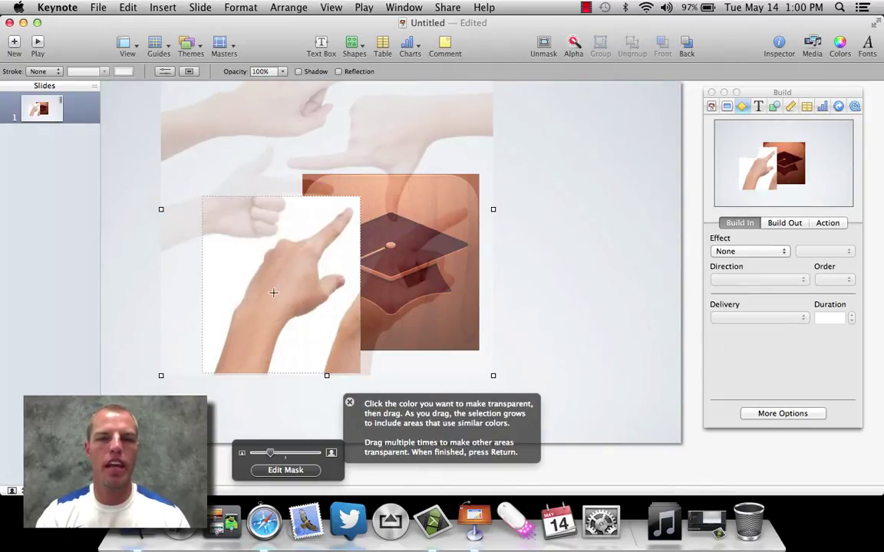
drag(345, 355, 425, 271)
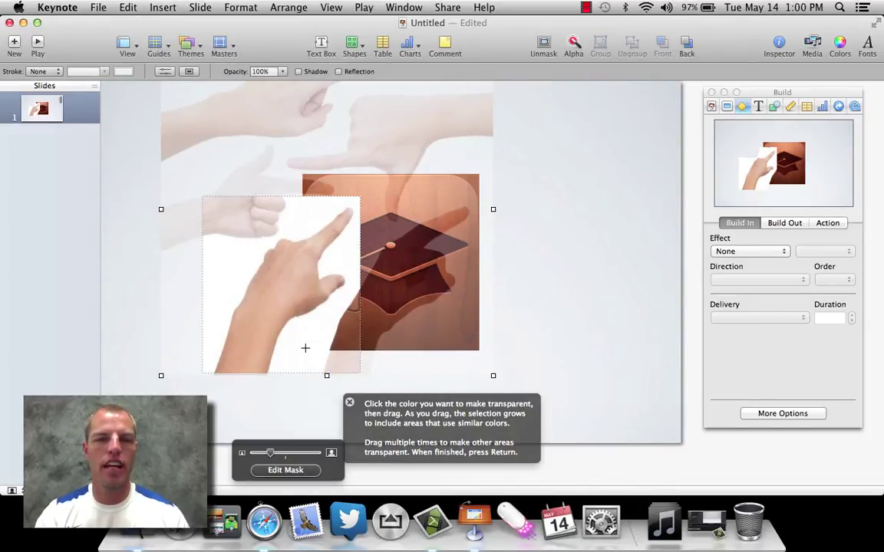
drag(305, 347, 330, 320)
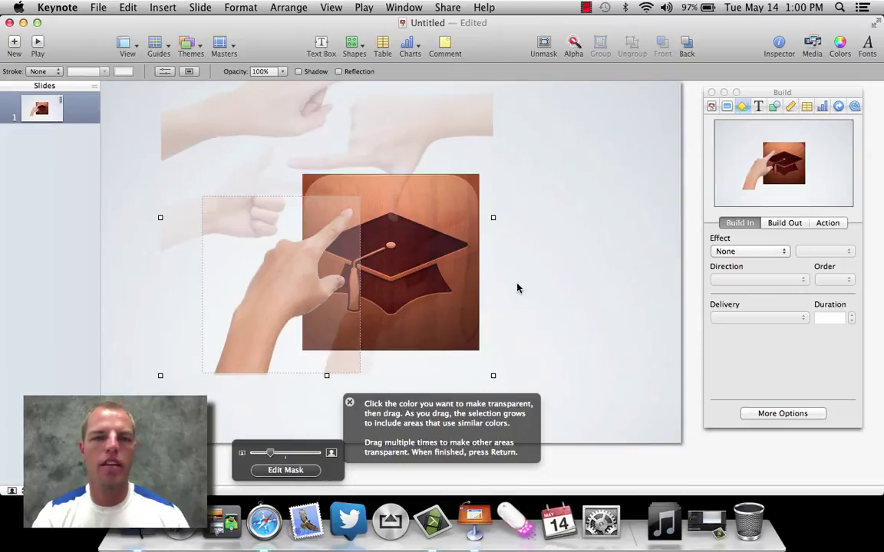
click(561, 294)
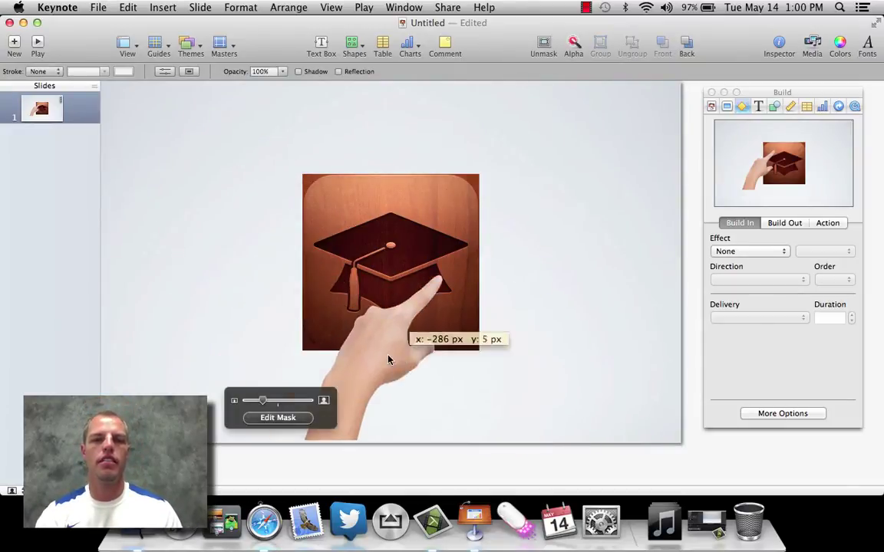
Enlarge the cut-out hand and move it just below the slide's bottom edge.
drag(389, 360, 306, 301)
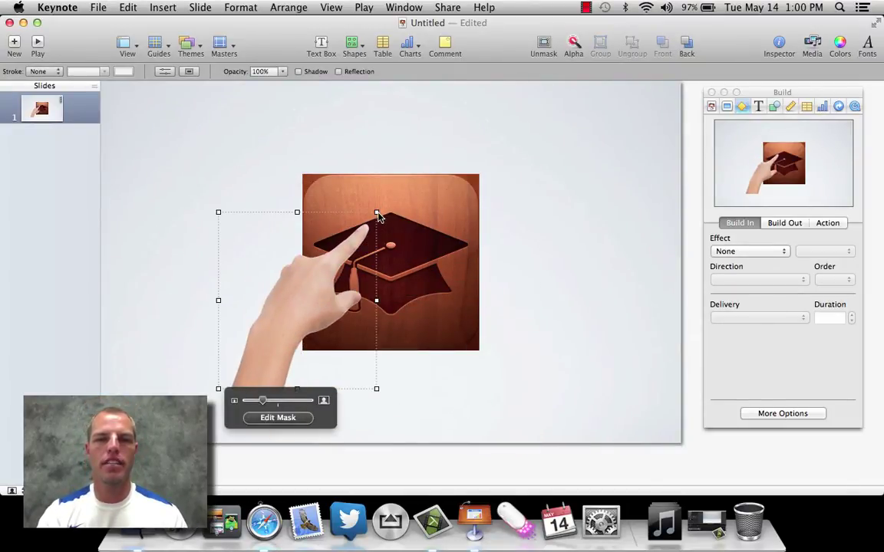
drag(376, 213, 450, 129)
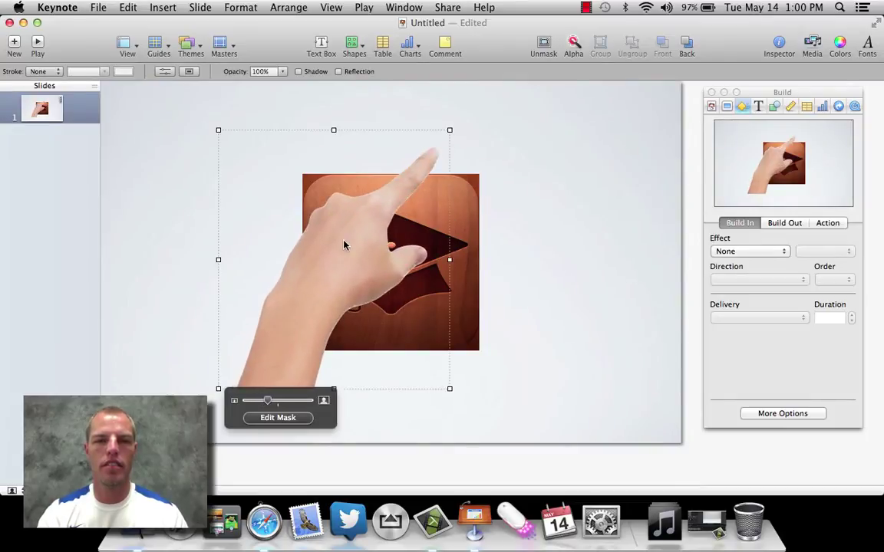
drag(343, 244, 245, 543)
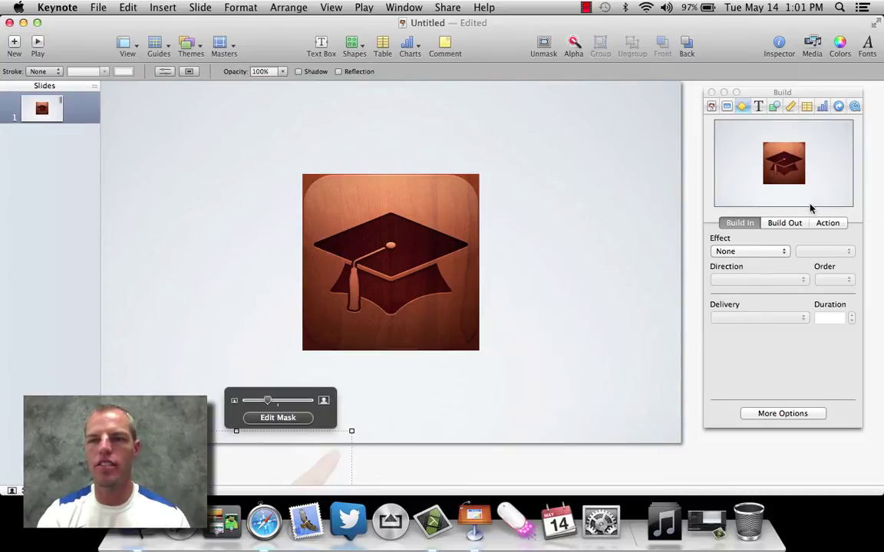
Add a 1.00 s Move action sliding the hand up until its finger reaches the cap.
click(830, 224)
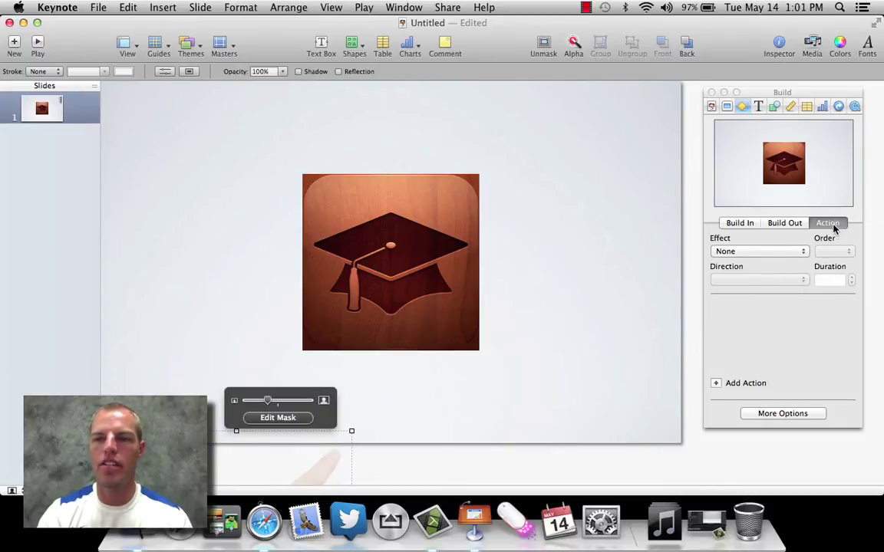
click(771, 252)
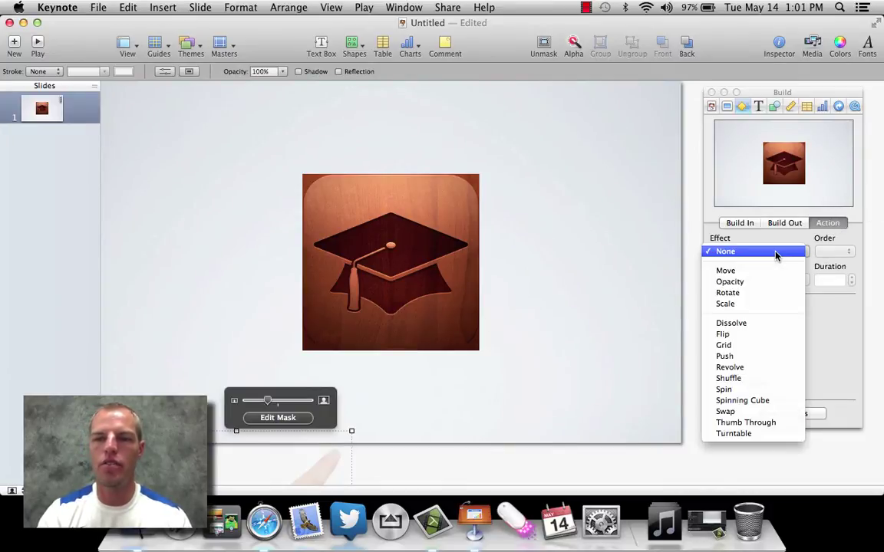
click(731, 275)
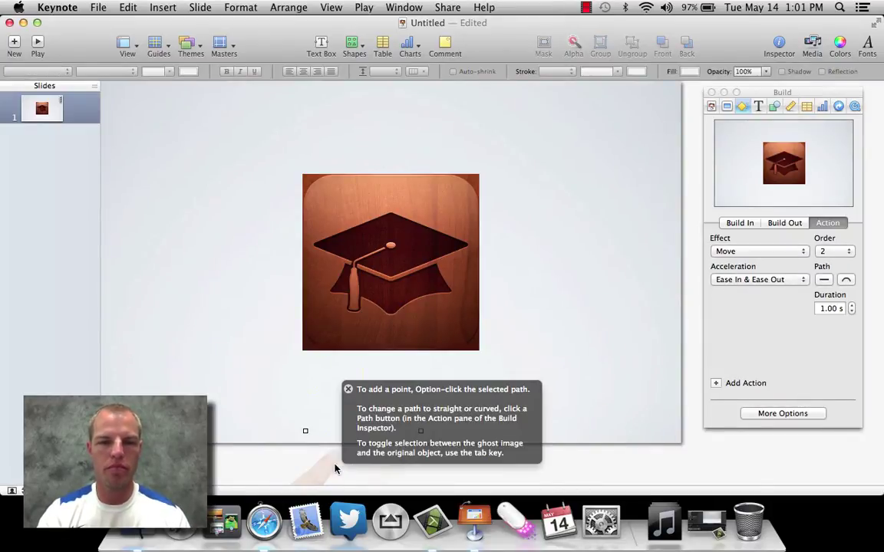
drag(335, 469, 364, 372)
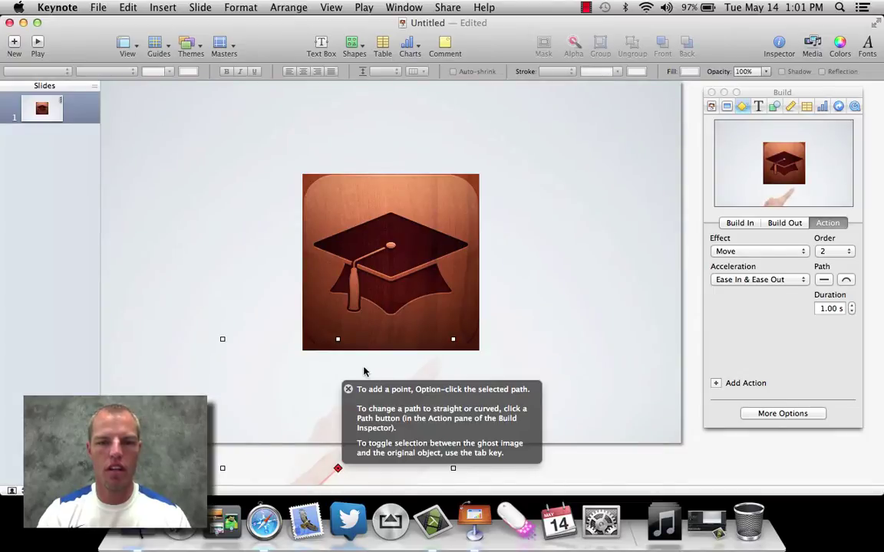
drag(305, 387, 259, 288)
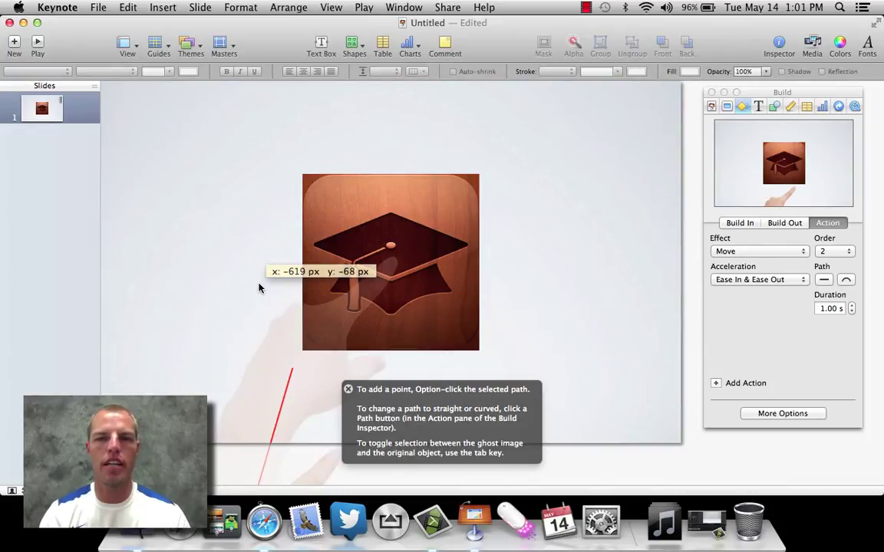
drag(259, 288, 259, 287)
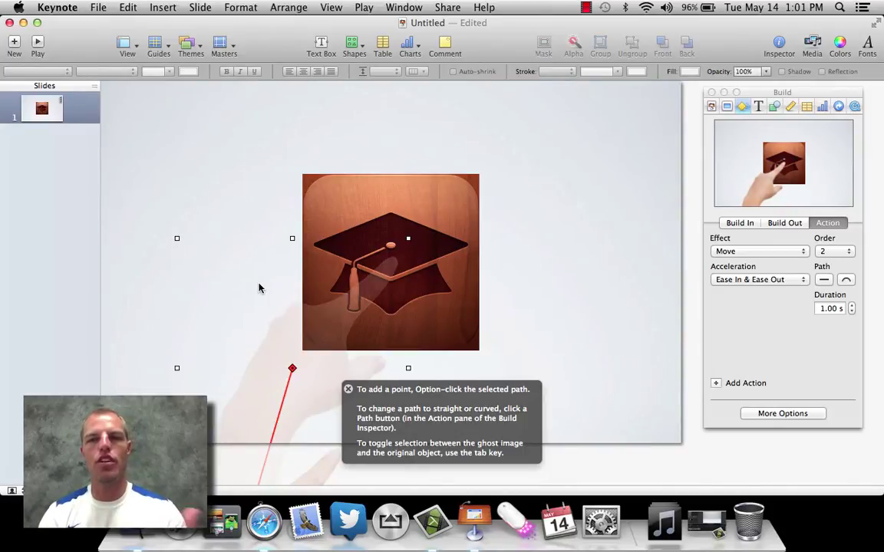
Set the hand's Move to start automatically after build 1 with 0.0 s delay.
click(783, 414)
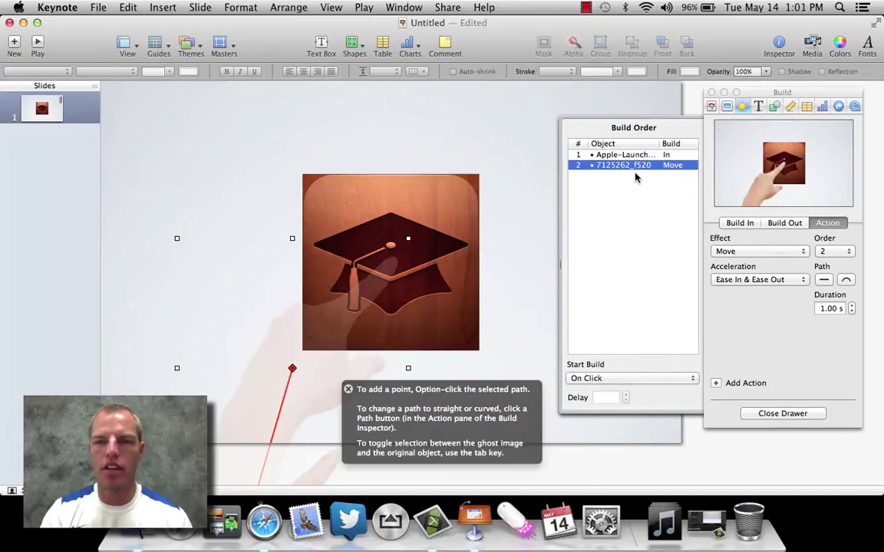
click(669, 378)
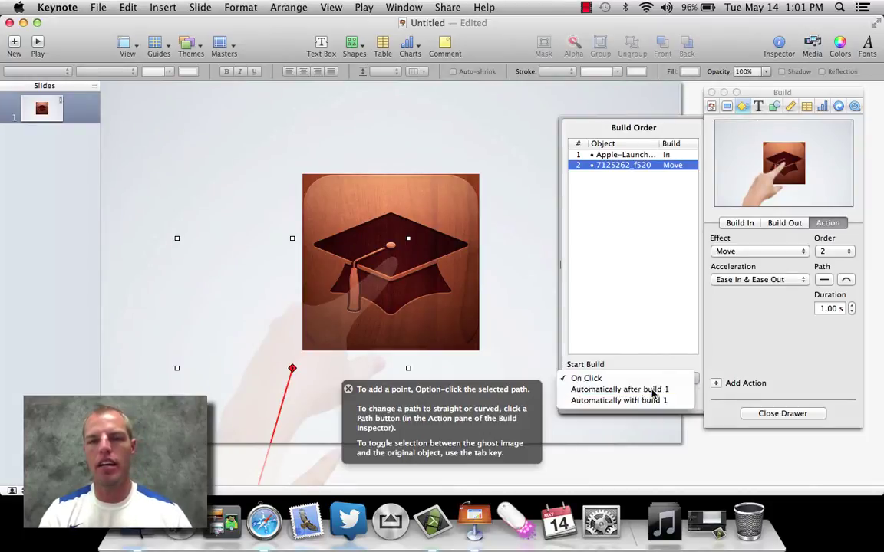
click(655, 390)
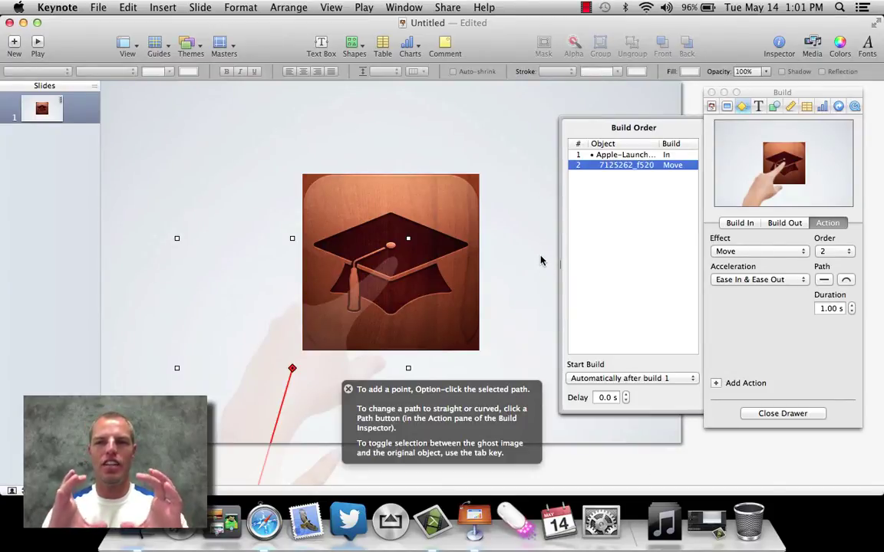
click(469, 198)
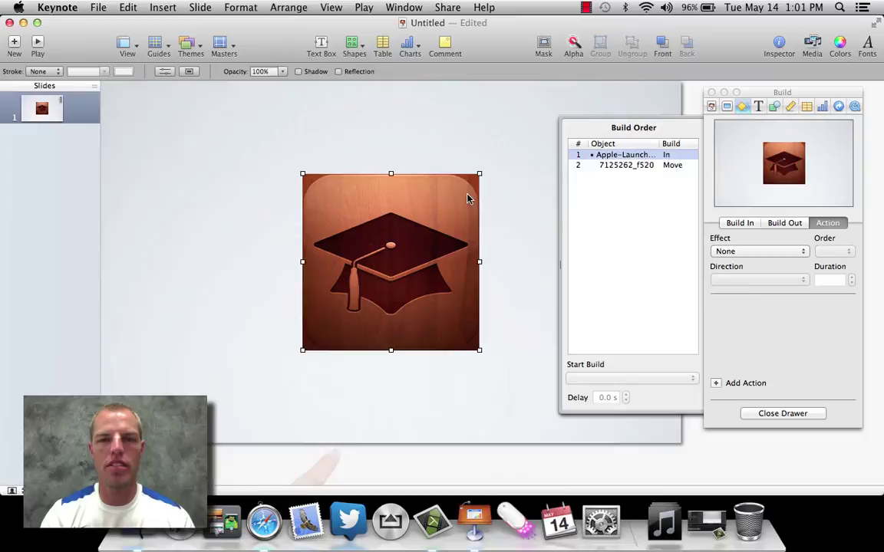
Add a Scale action to the iTunes U icon, enlarging it to 83% with a slight nudge.
click(715, 385)
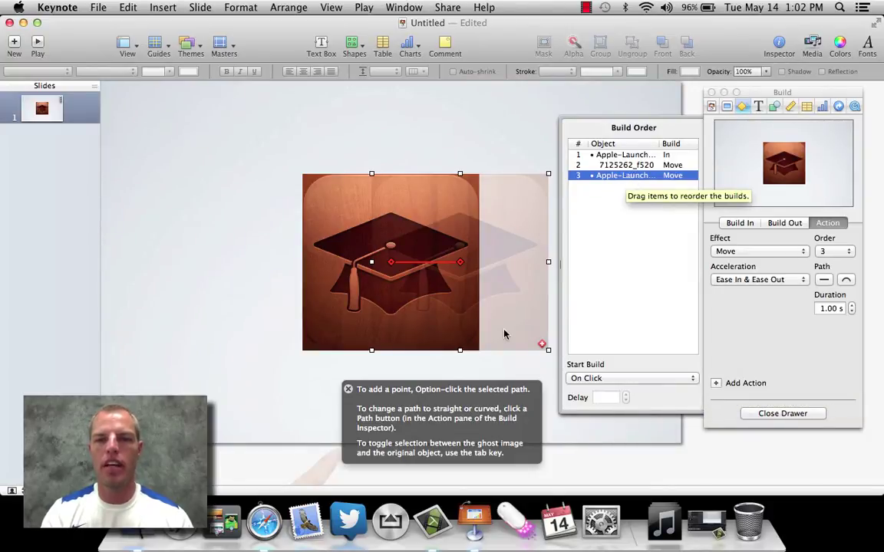
click(795, 253)
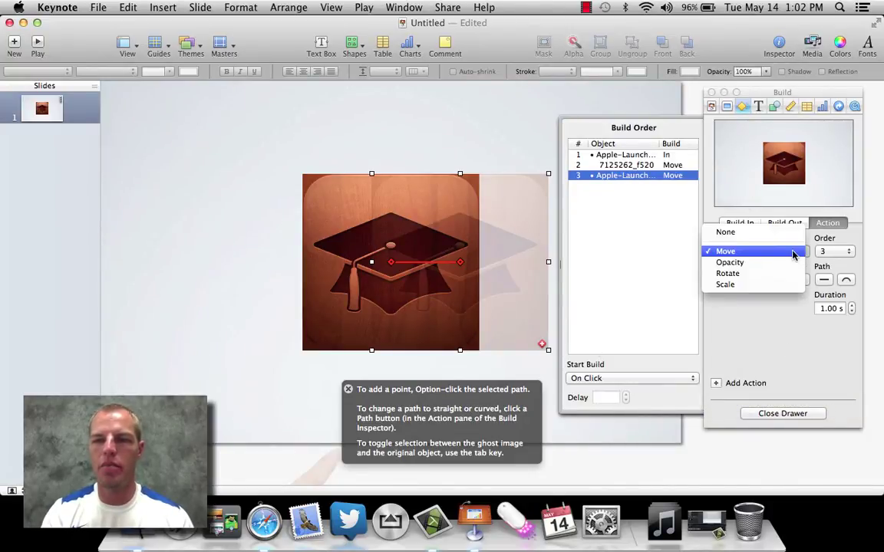
click(754, 285)
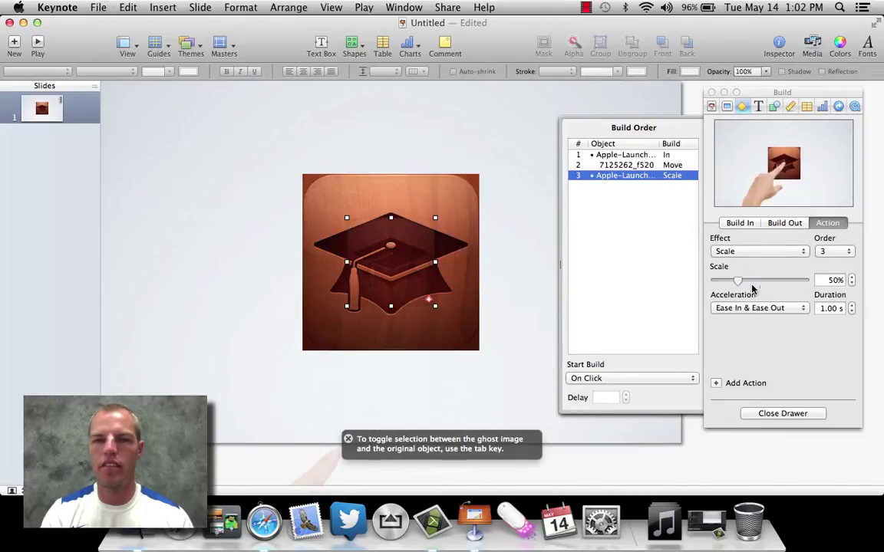
drag(434, 217, 412, 239)
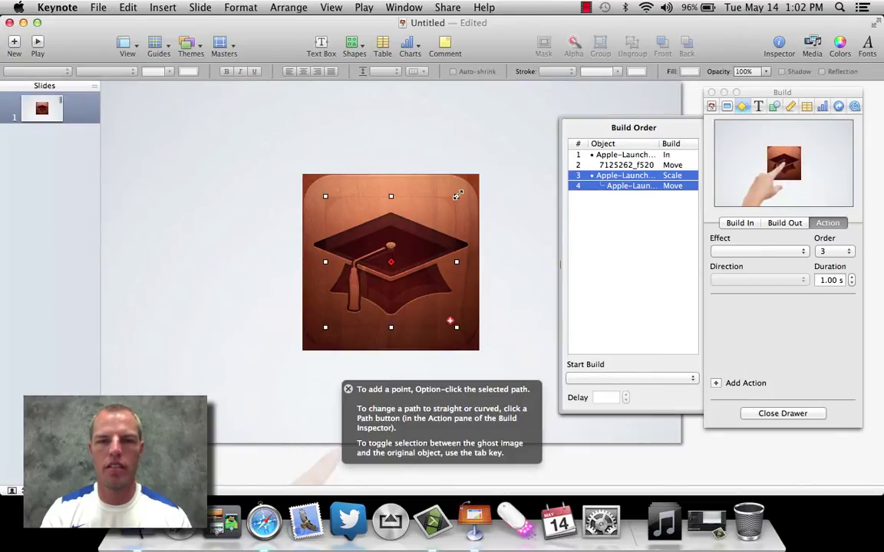
drag(456, 196, 471, 181)
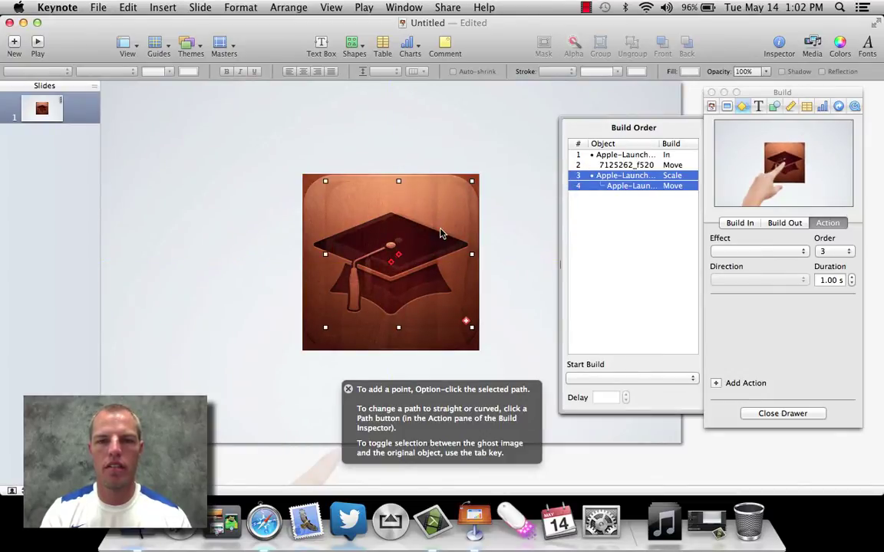
drag(441, 236, 433, 244)
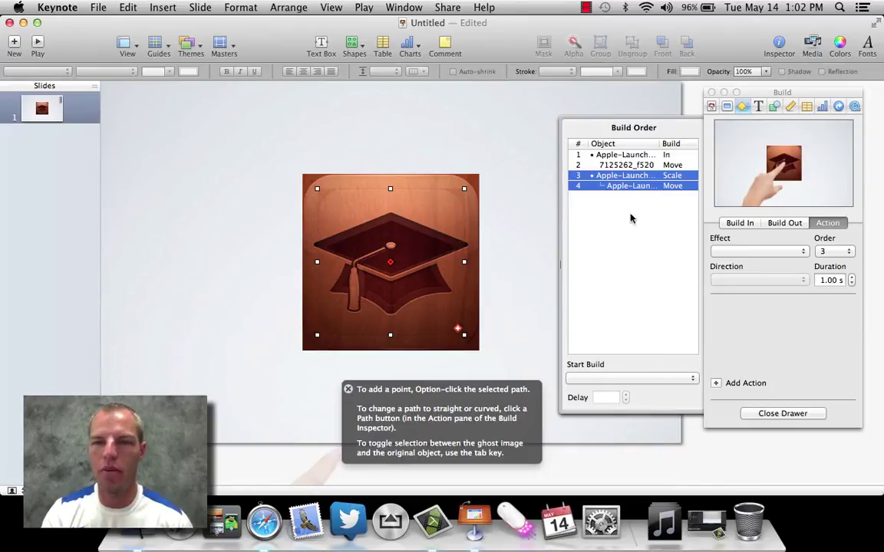
Set the Scale build 3 to start automatically after build 2.
click(622, 176)
click(622, 176)
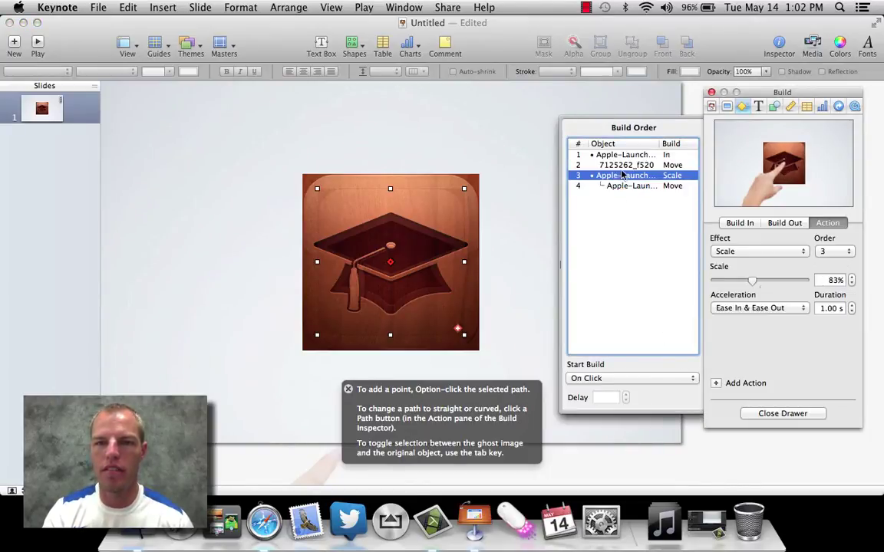
key(Up)
click(622, 176)
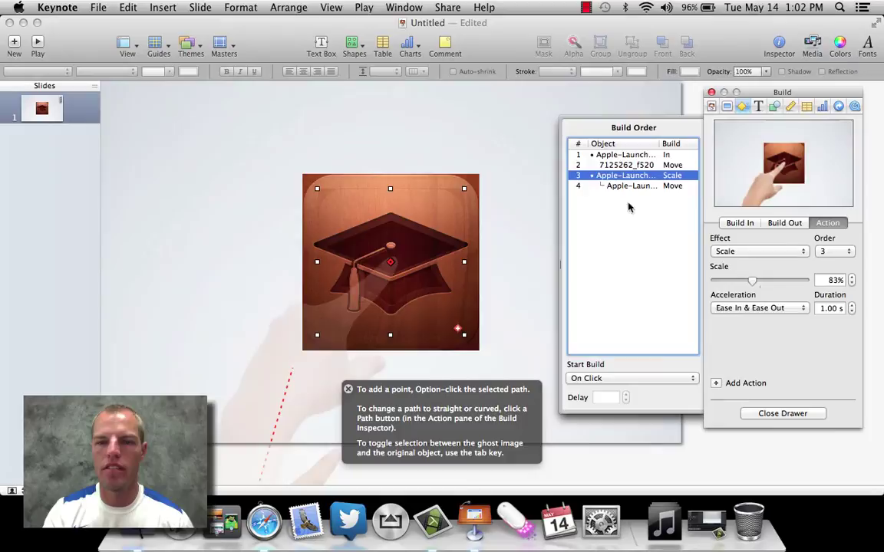
click(672, 378)
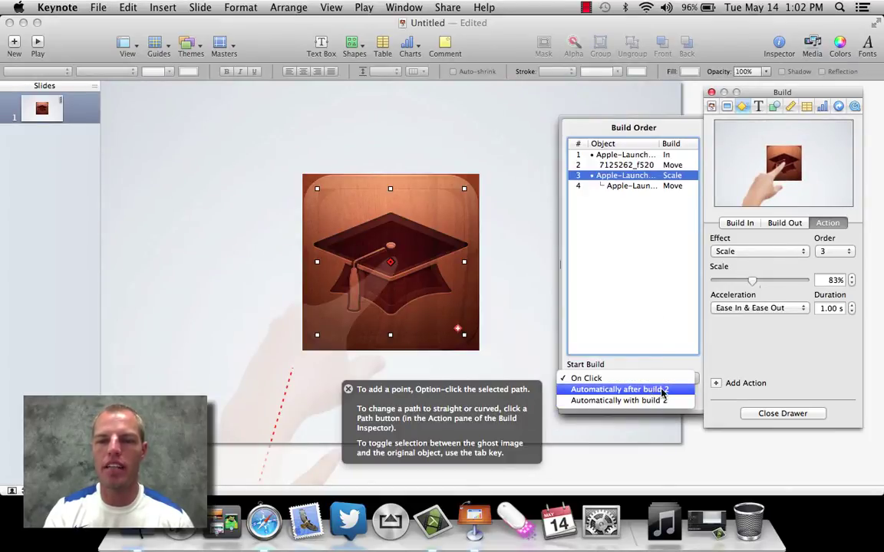
click(663, 390)
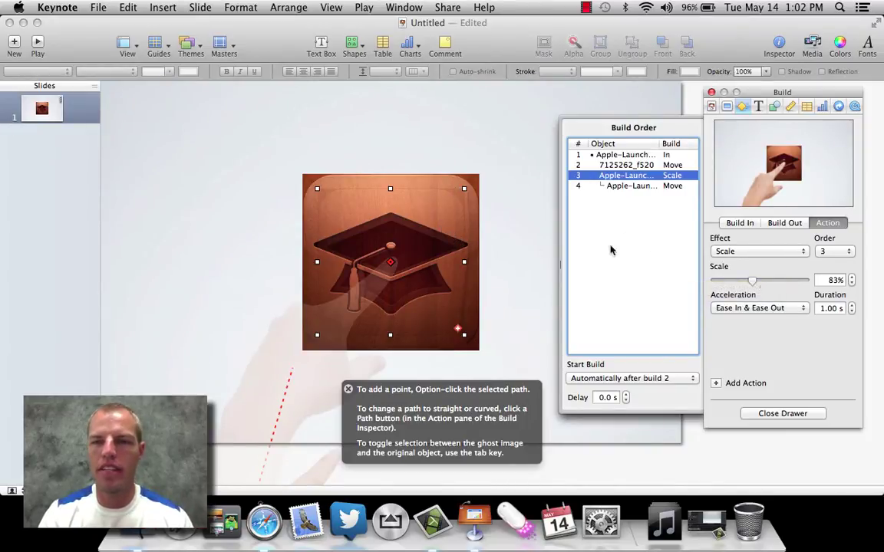
After build 4, add a Move sending the icon to the top-left corner, shrunk with a Scale.
click(637, 186)
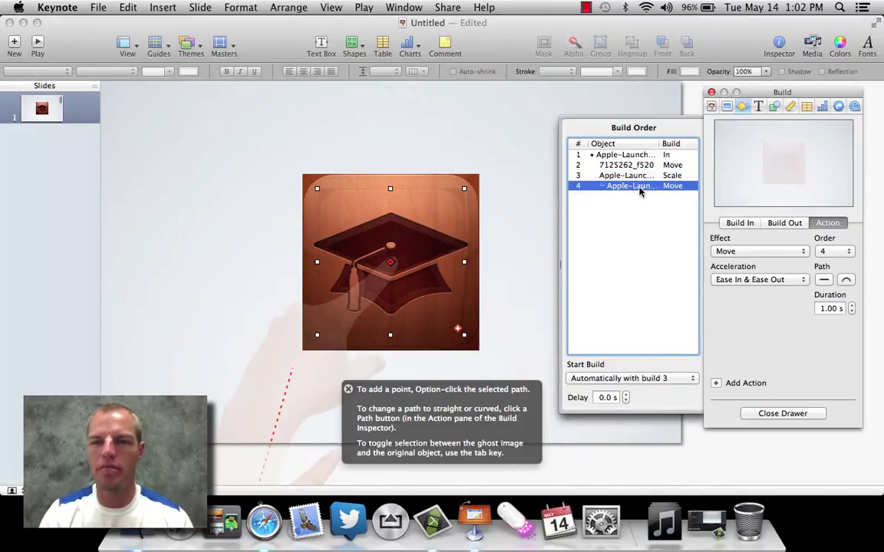
click(714, 383)
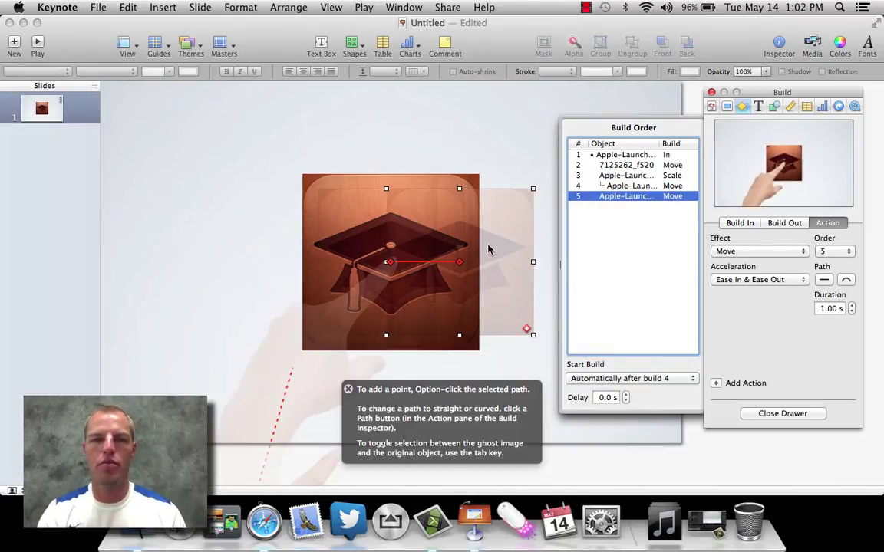
drag(488, 249, 227, 152)
drag(271, 91, 187, 114)
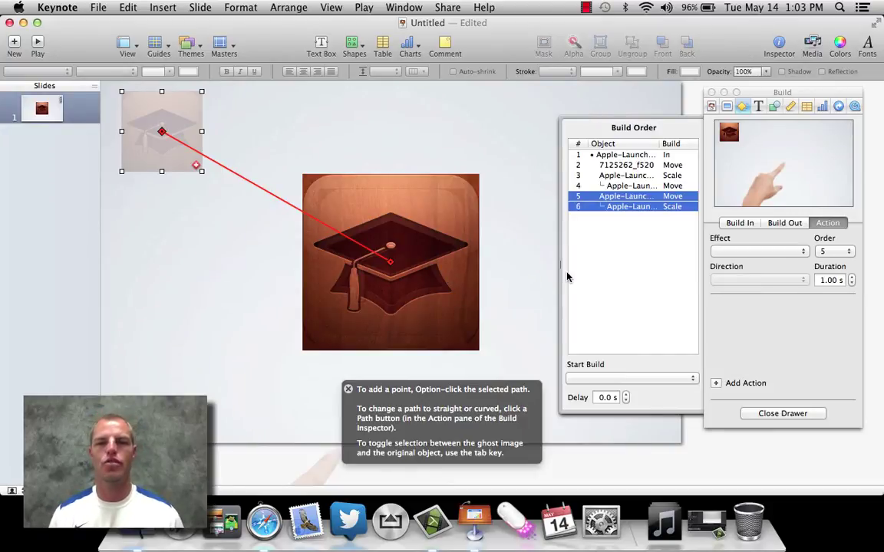
Add a text box above the cap icon reading 'Integrating iTunes U In The Classroom'.
click(320, 44)
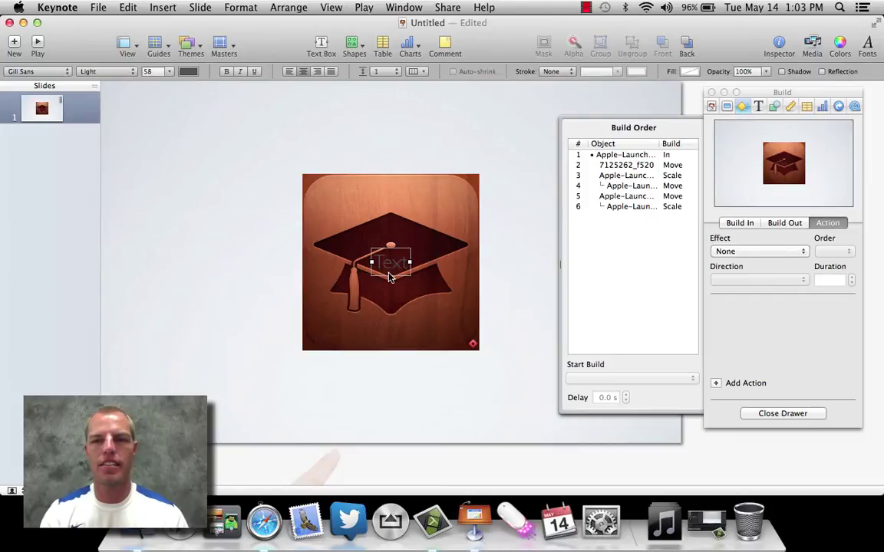
drag(389, 277, 379, 143)
double_click(385, 131)
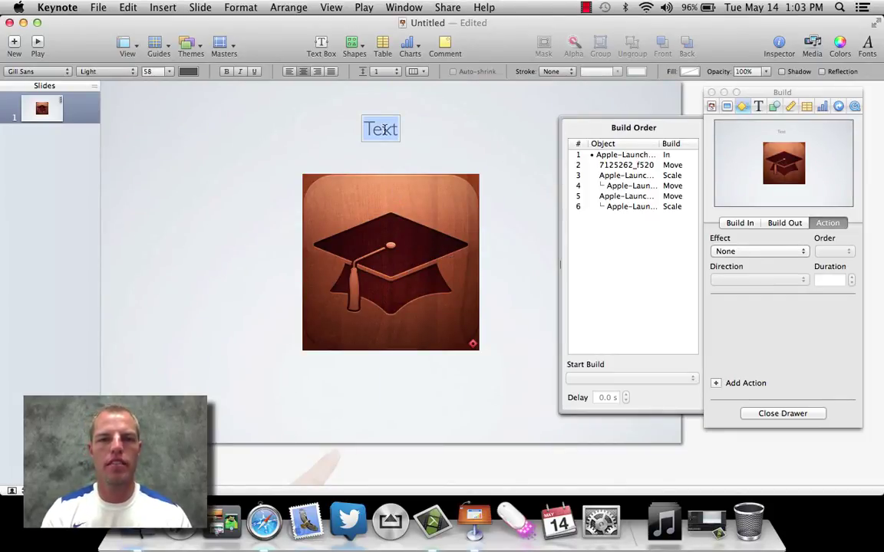
text(Integ)
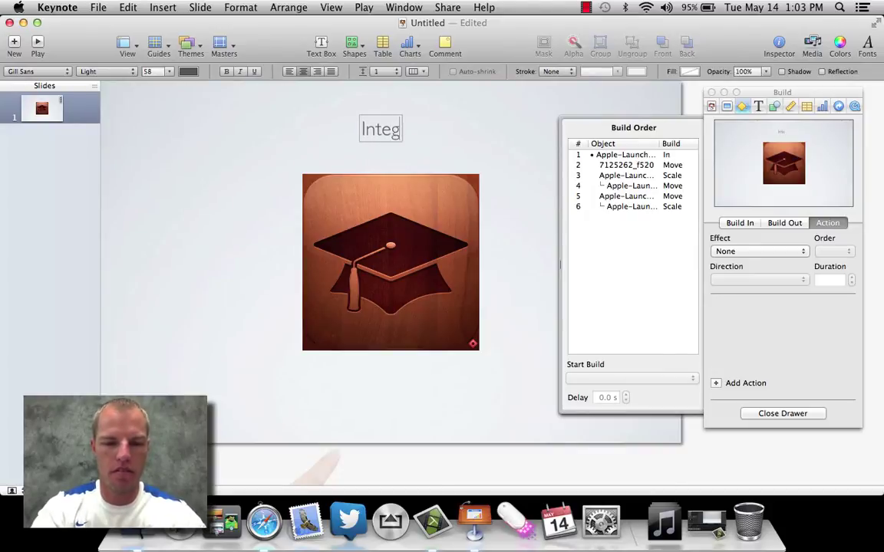
text(rating)
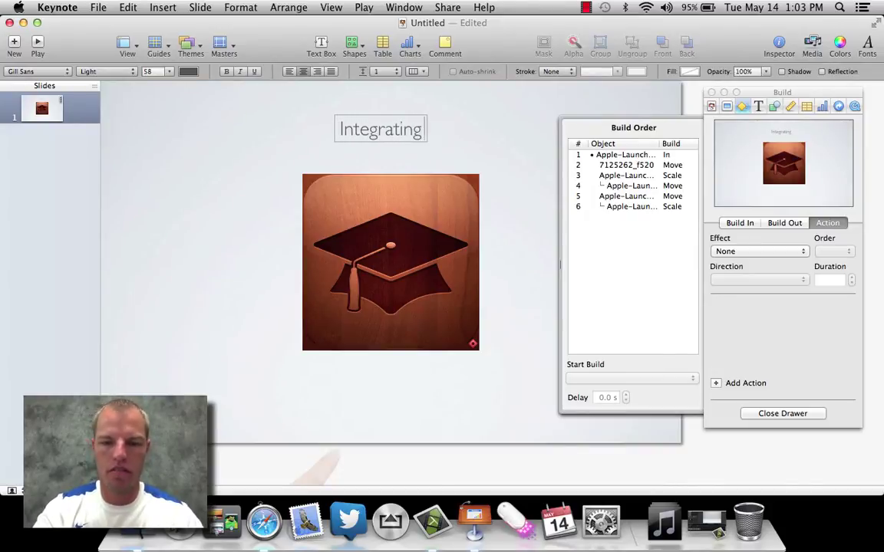
text( iTunes)
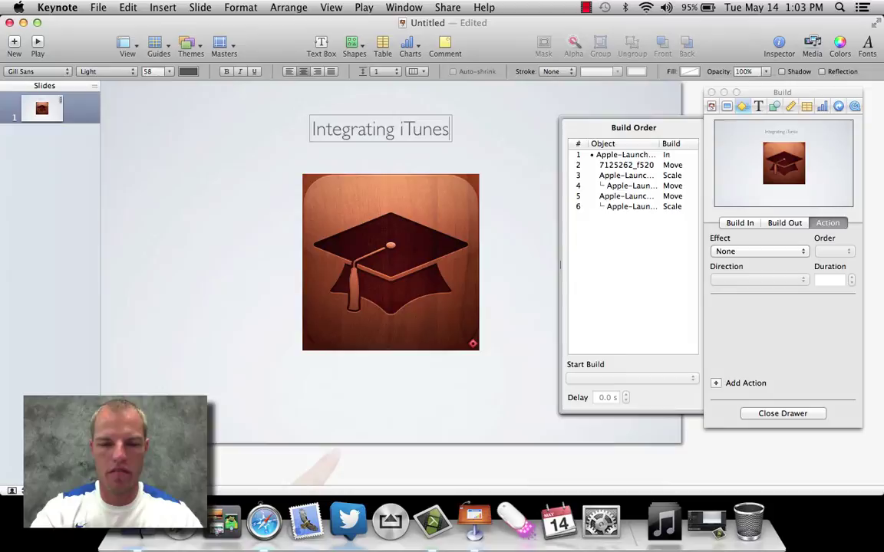
text( U)
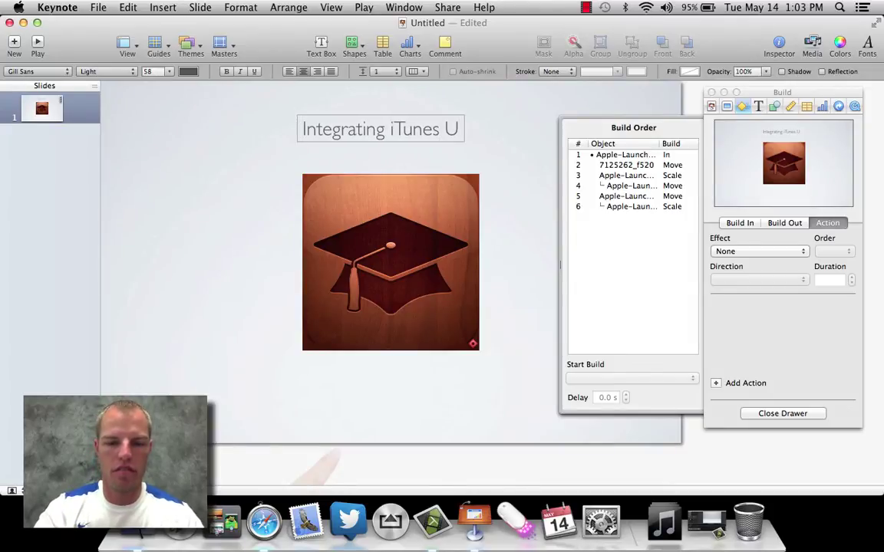
text( In The C)
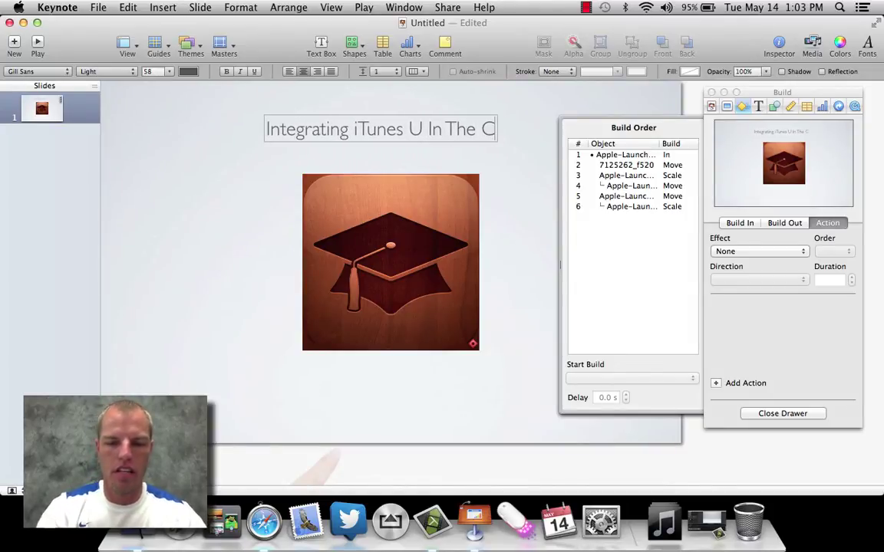
text(lassroom)
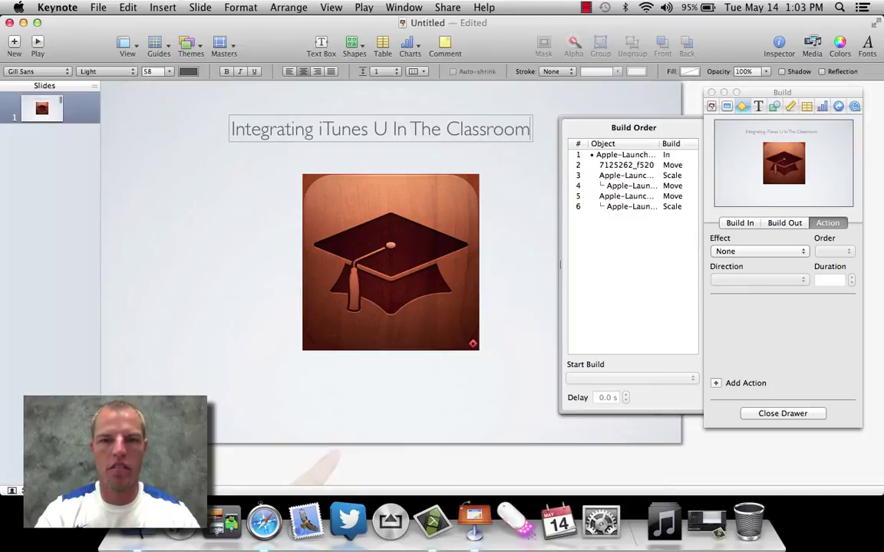
Set the title's font size to 96.
triple_click(350, 132)
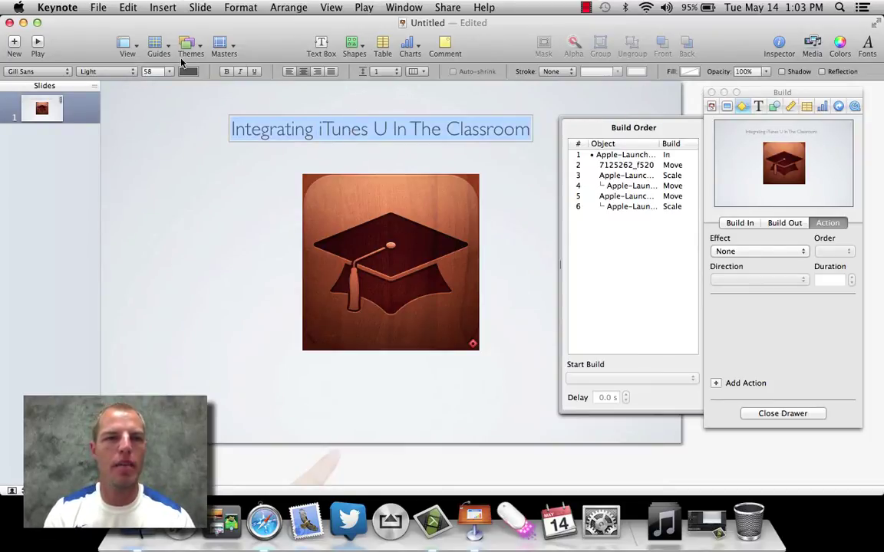
click(168, 72)
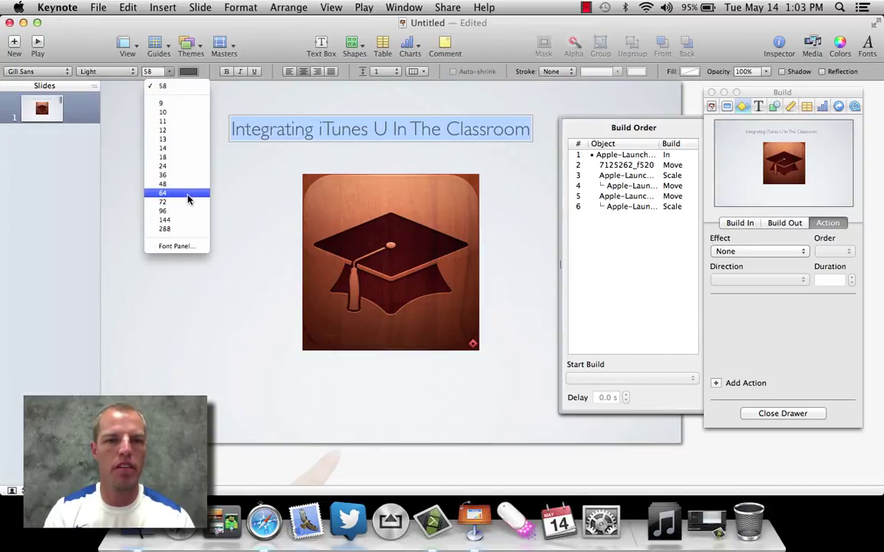
click(189, 195)
click(168, 73)
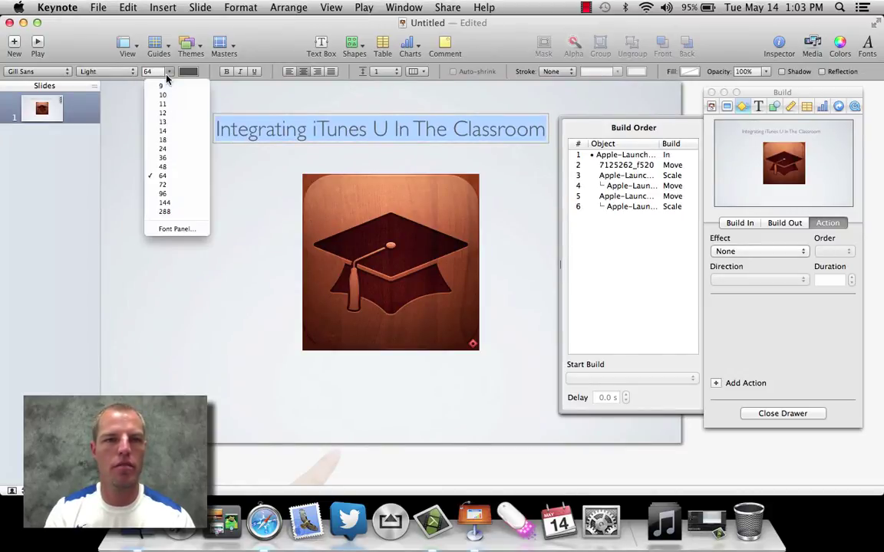
click(174, 193)
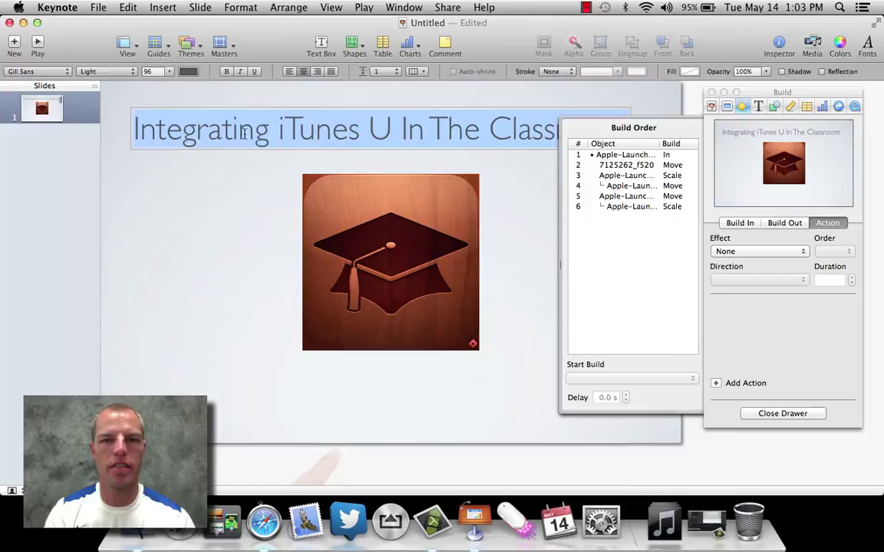
drag(556, 130, 259, 157)
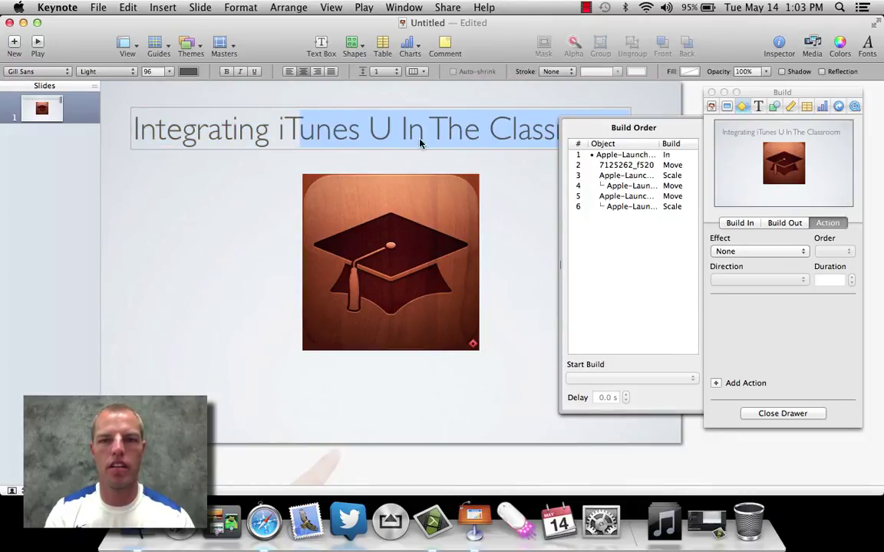
Hide the build order list and move the title down across the icon's middle.
click(767, 414)
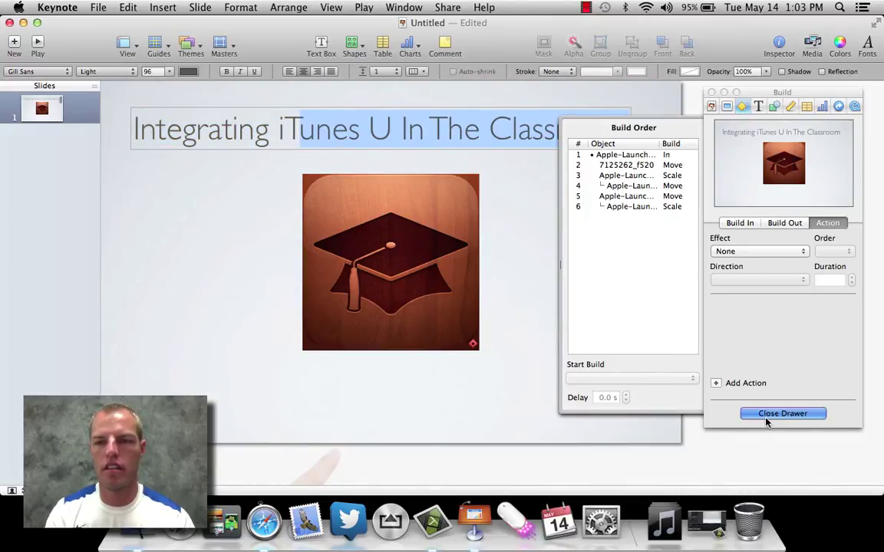
click(493, 187)
drag(467, 135, 476, 274)
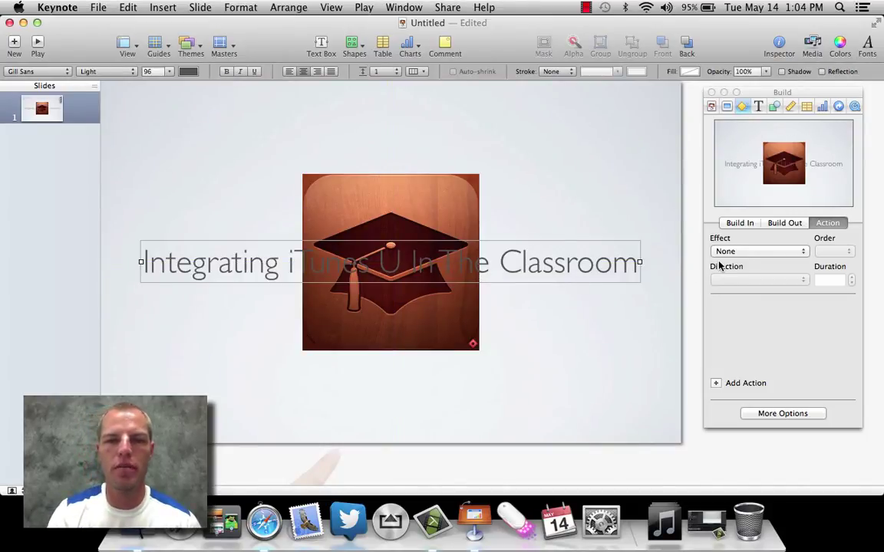
Give the title a Lens Flare Build In effect.
click(741, 223)
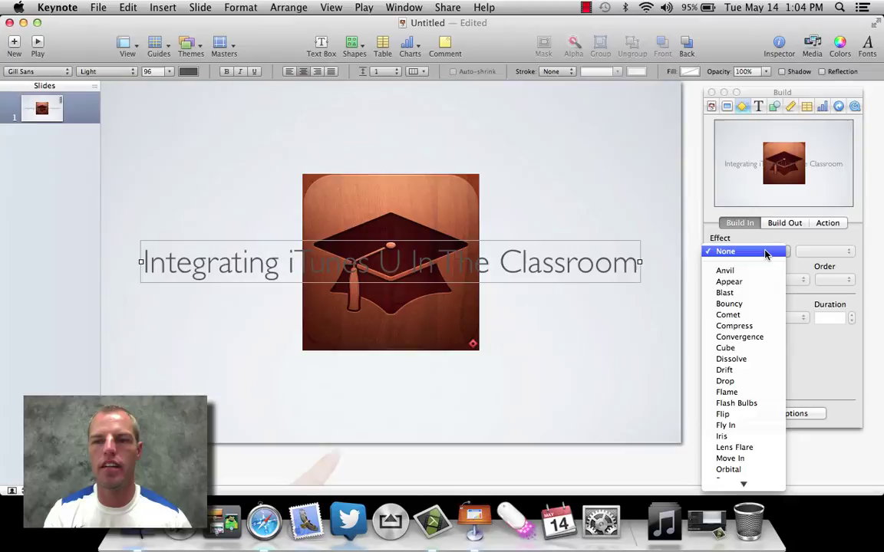
click(737, 404)
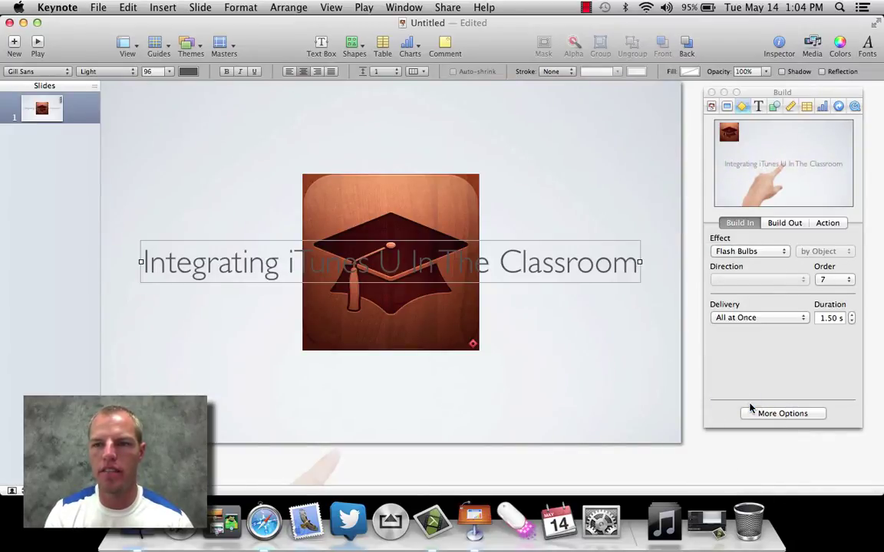
click(762, 255)
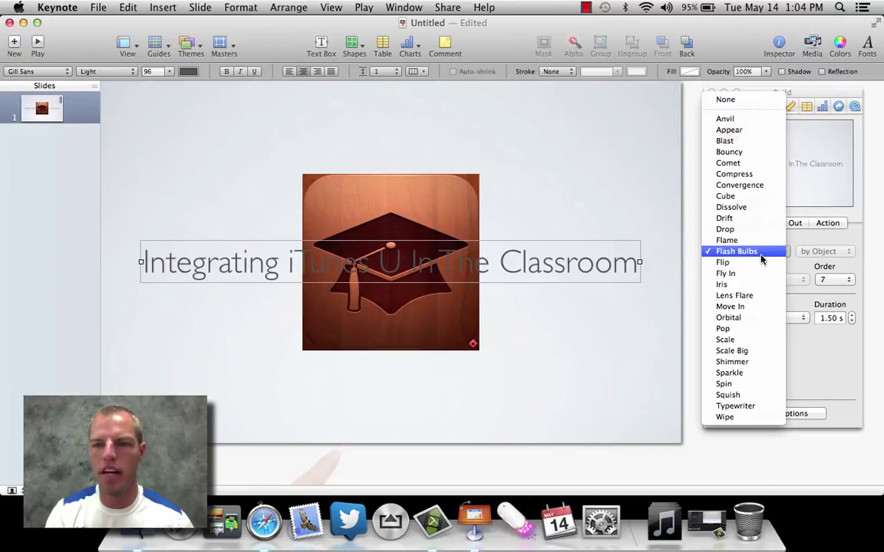
click(758, 297)
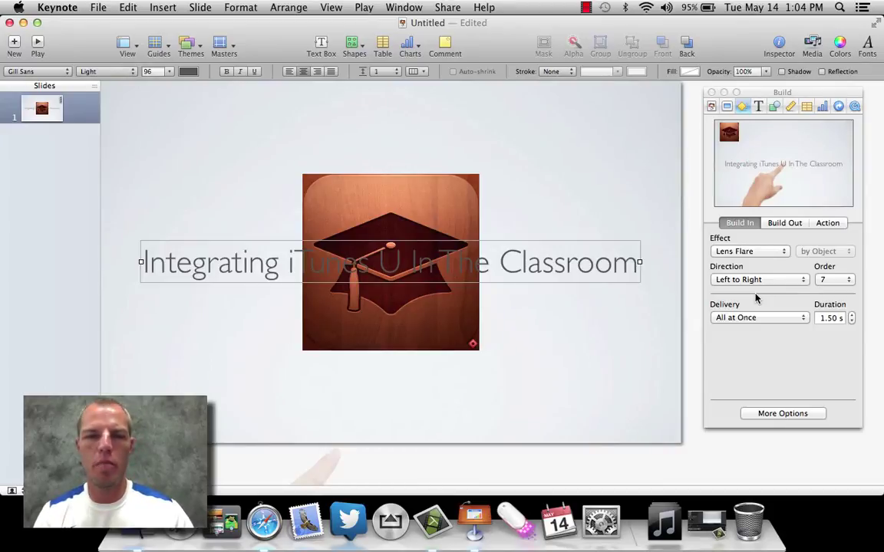
Make the title build start automatically after build 6.
click(794, 414)
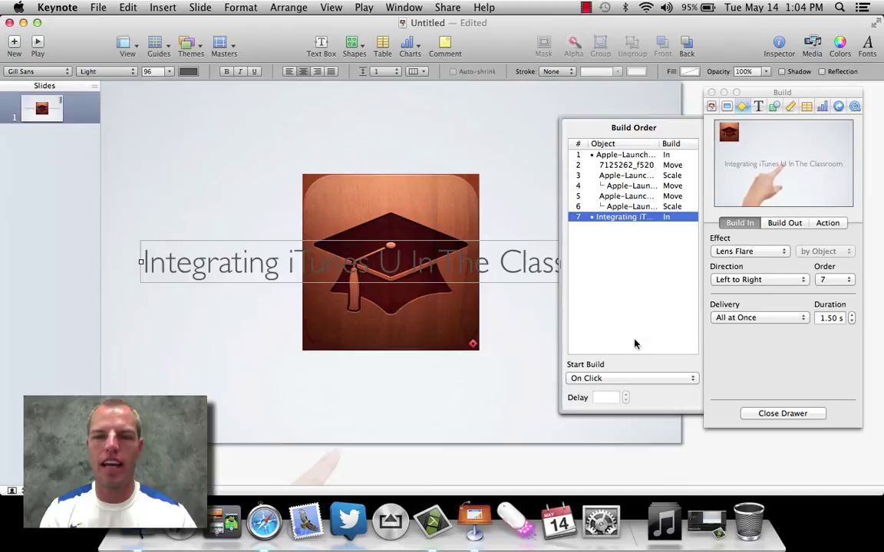
click(665, 379)
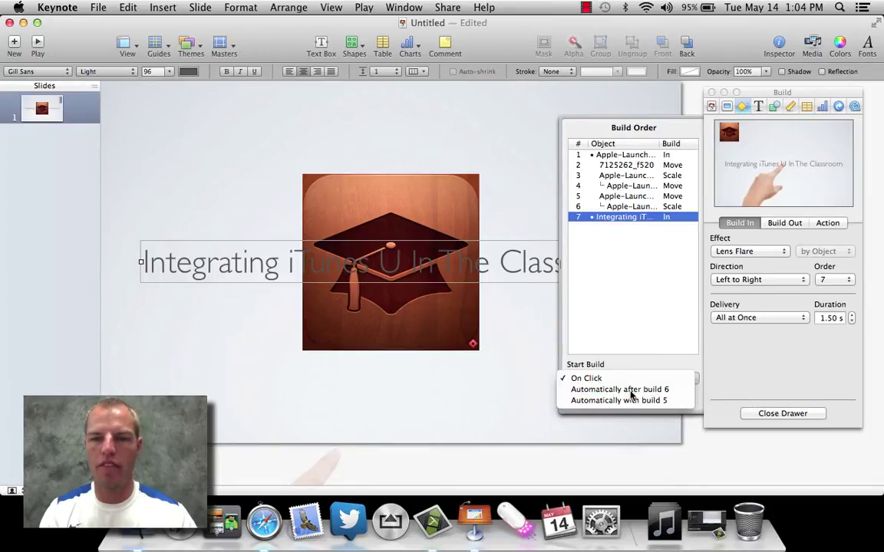
click(629, 389)
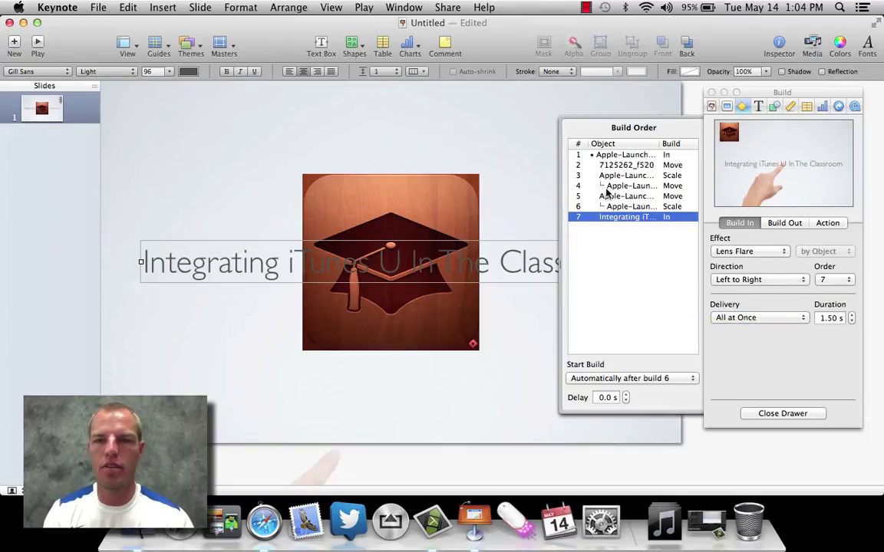
Add a second Move to the finger image, sliding it down-left off the slide.
click(622, 170)
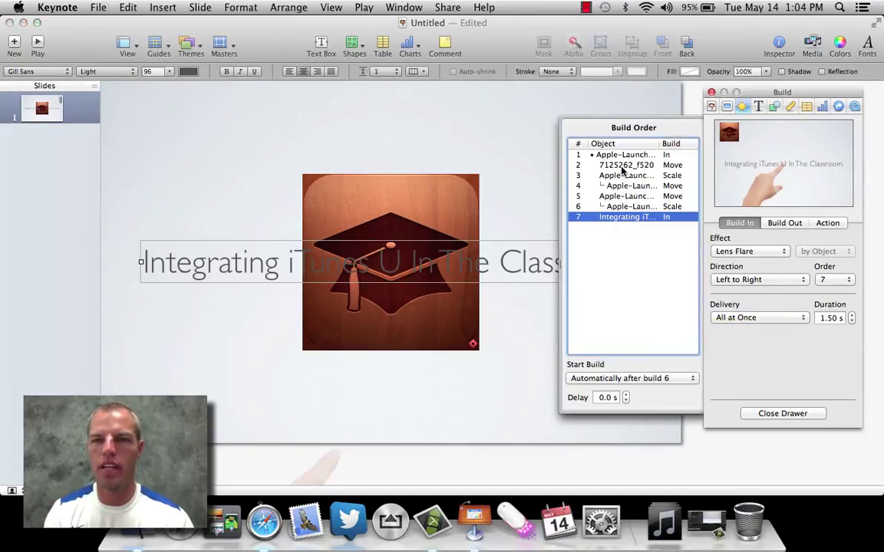
click(622, 165)
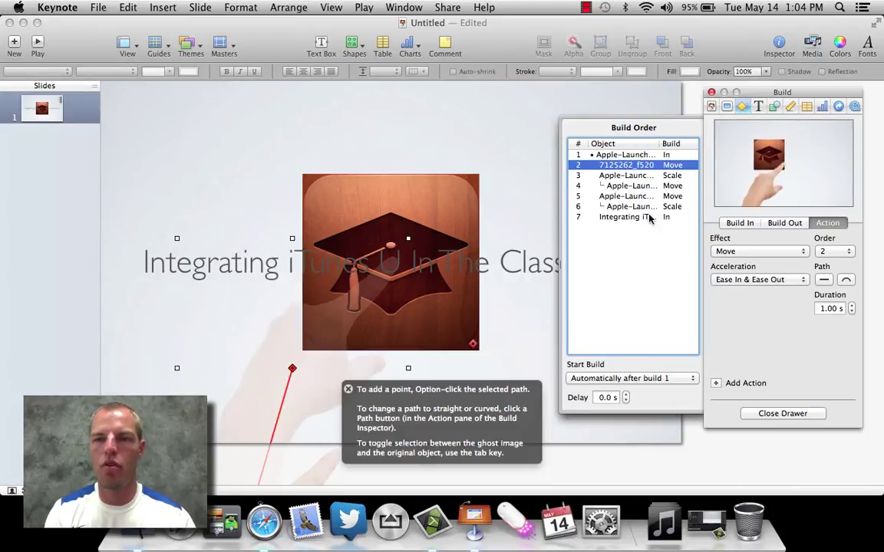
click(717, 384)
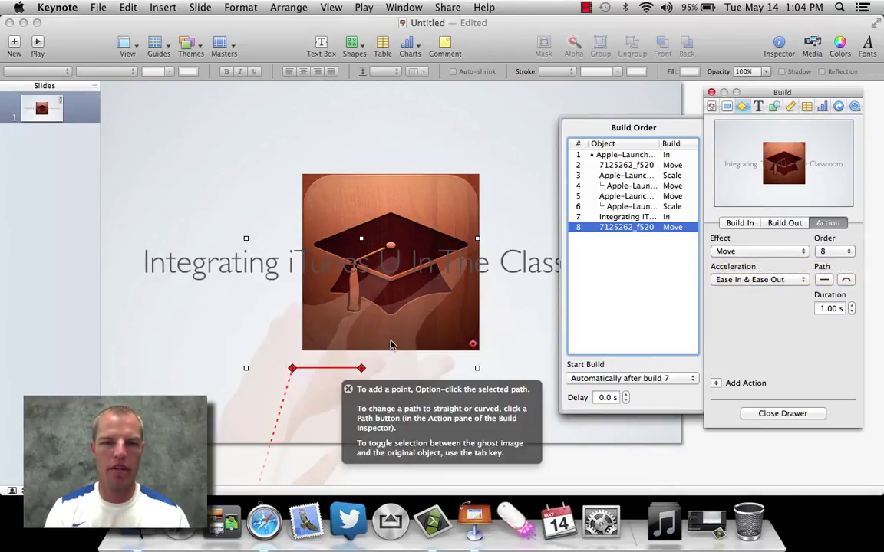
drag(390, 345, 264, 539)
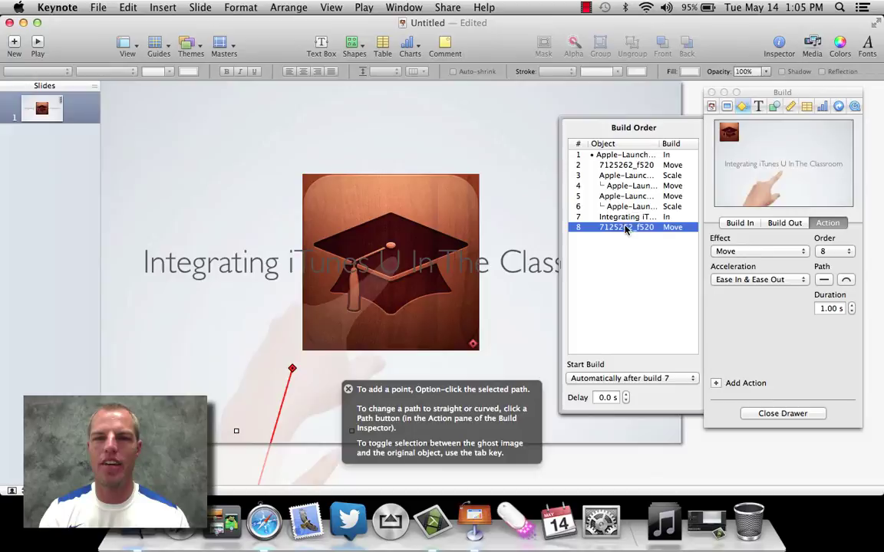
Move the finger's exit Move to build 4, starting automatically with build 3.
click(608, 176)
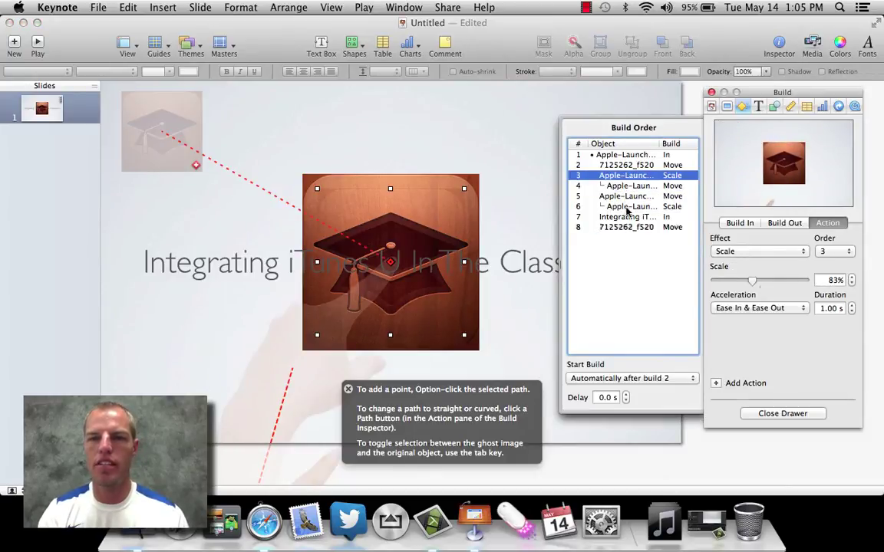
drag(626, 226, 625, 177)
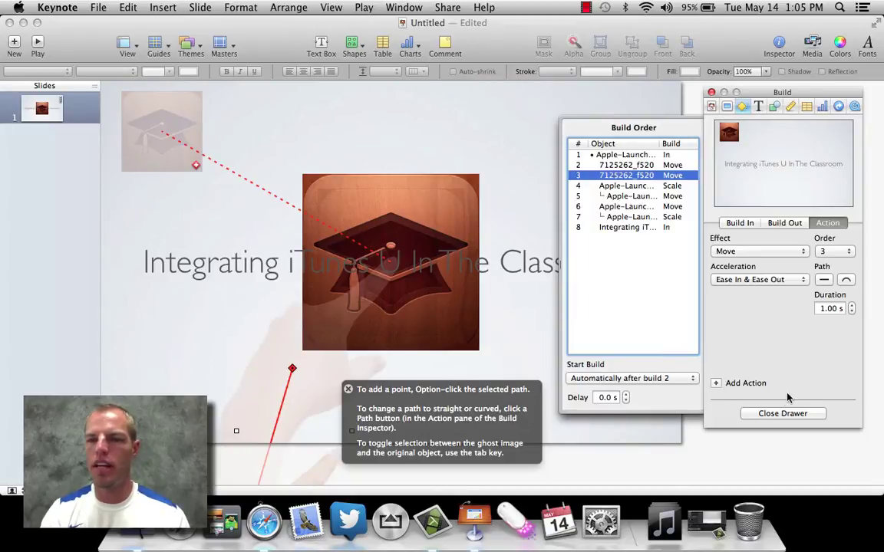
click(626, 228)
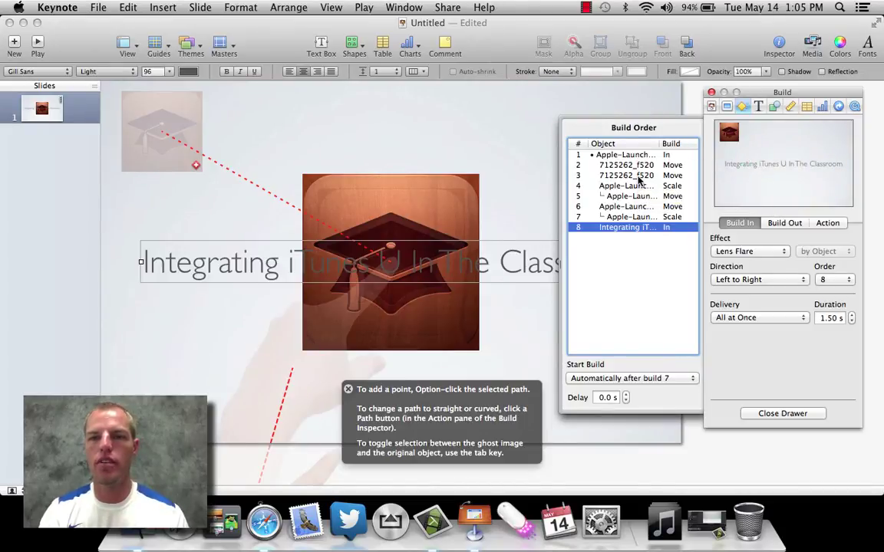
drag(638, 179, 621, 194)
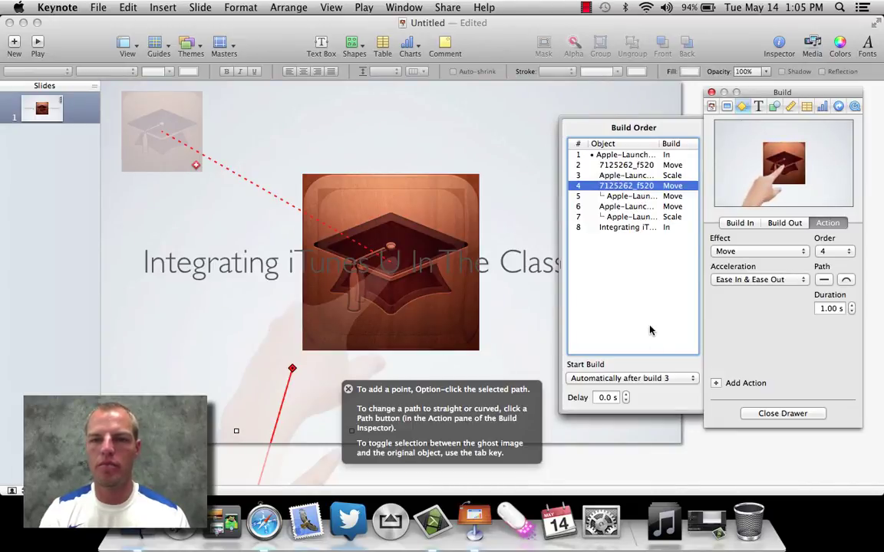
click(674, 379)
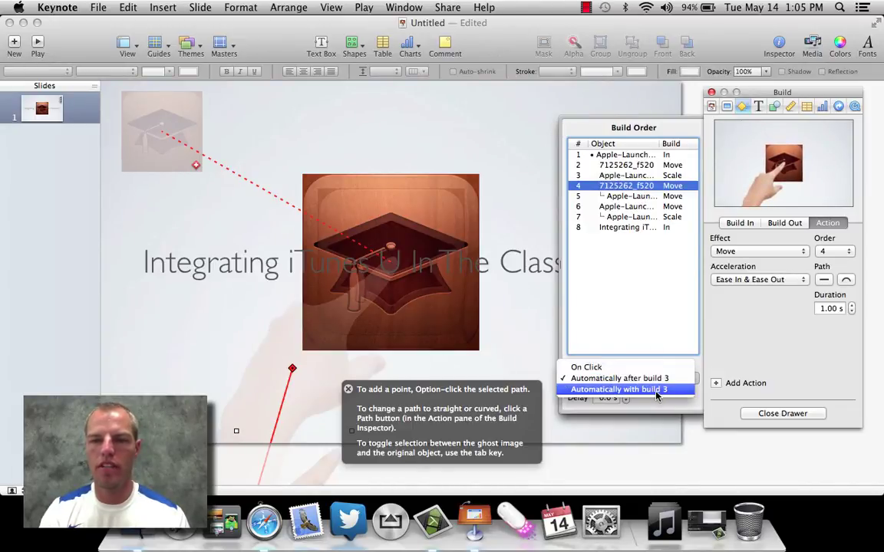
click(661, 389)
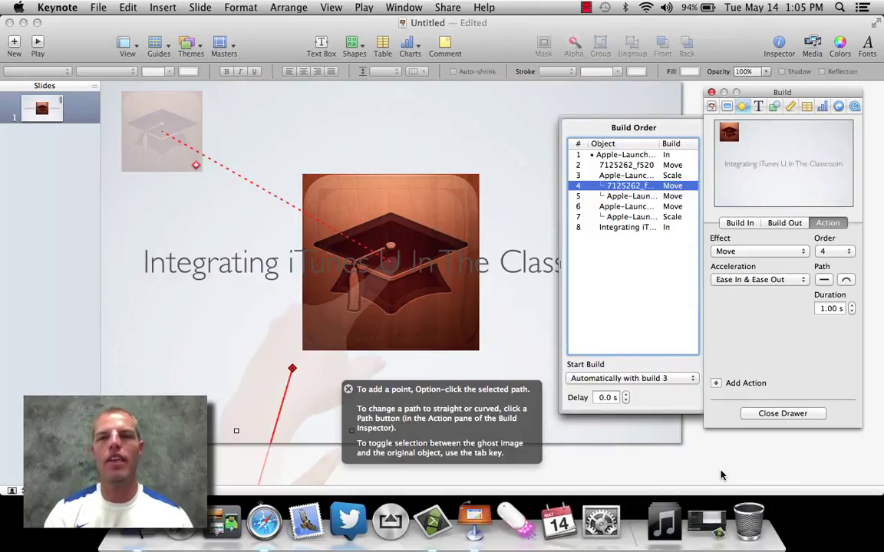
Close the Build Order drawer.
click(782, 414)
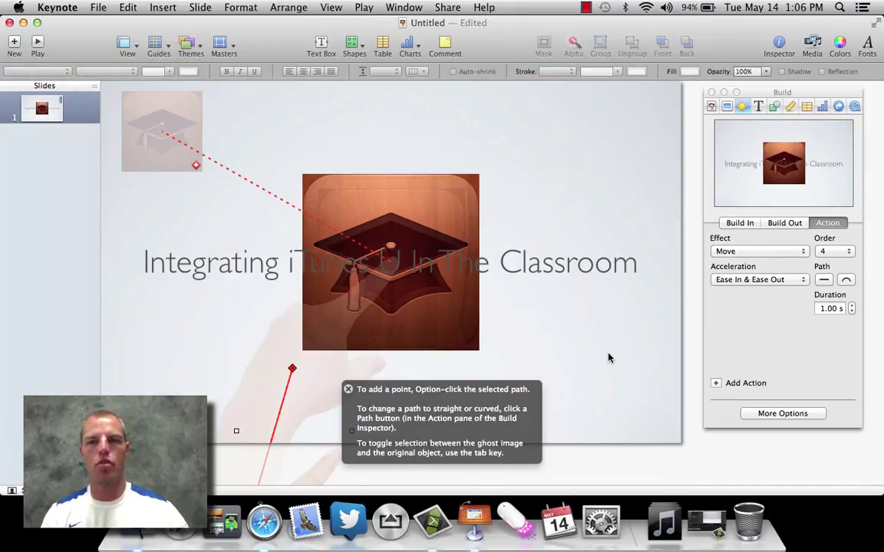
Restore the Integrating iPads intro project and scrub the timeline to preview the clip.
click(702, 531)
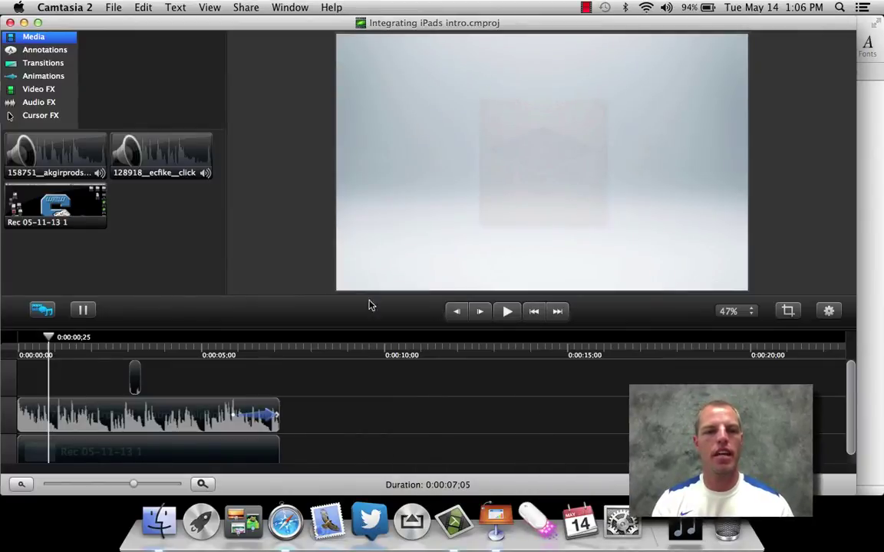
drag(51, 343, 20, 340)
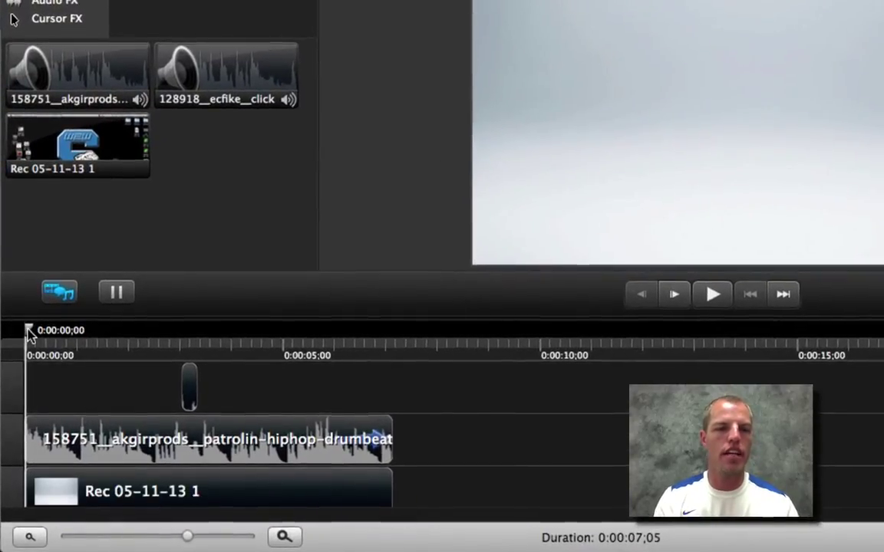
drag(29, 334, 169, 336)
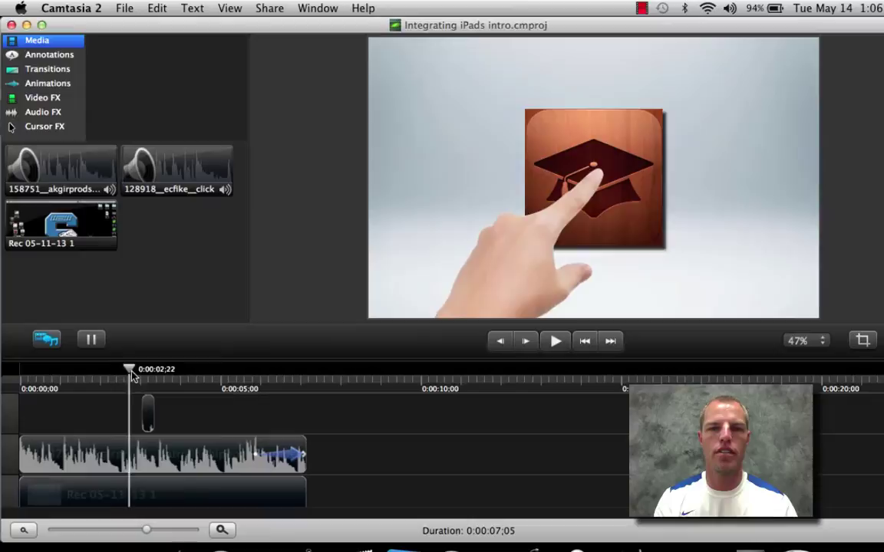
drag(131, 373, 24, 372)
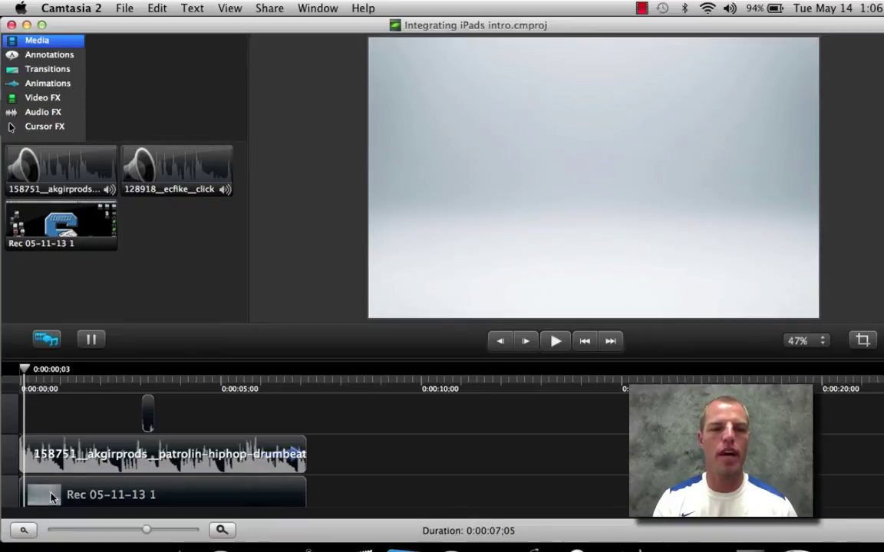